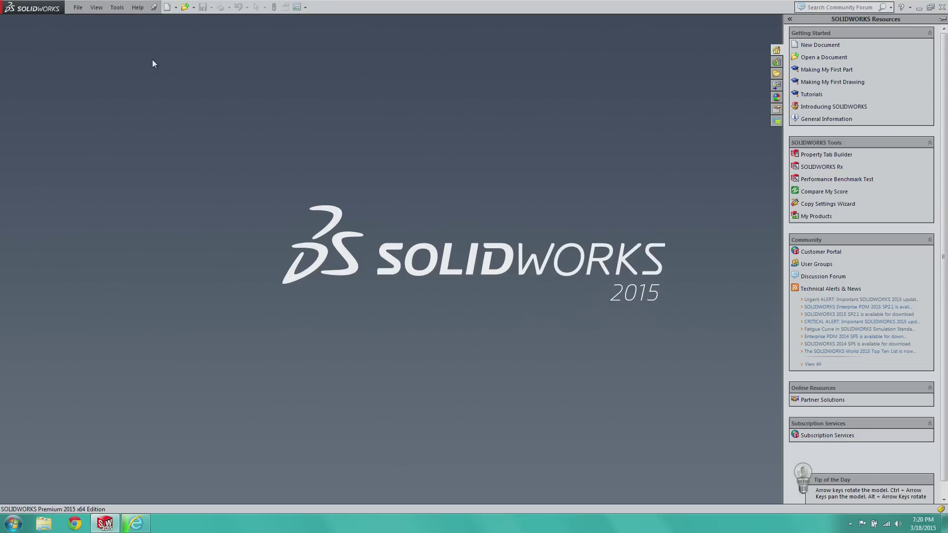
Step: Create a new part and start a centerline sketch on the Front Plane, viewed from the front
click(167, 10)
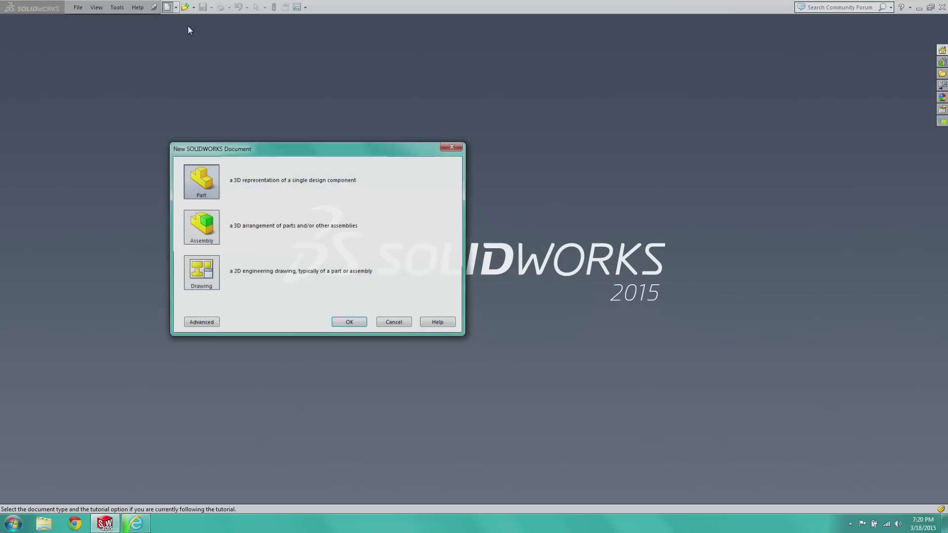
double_click(199, 177)
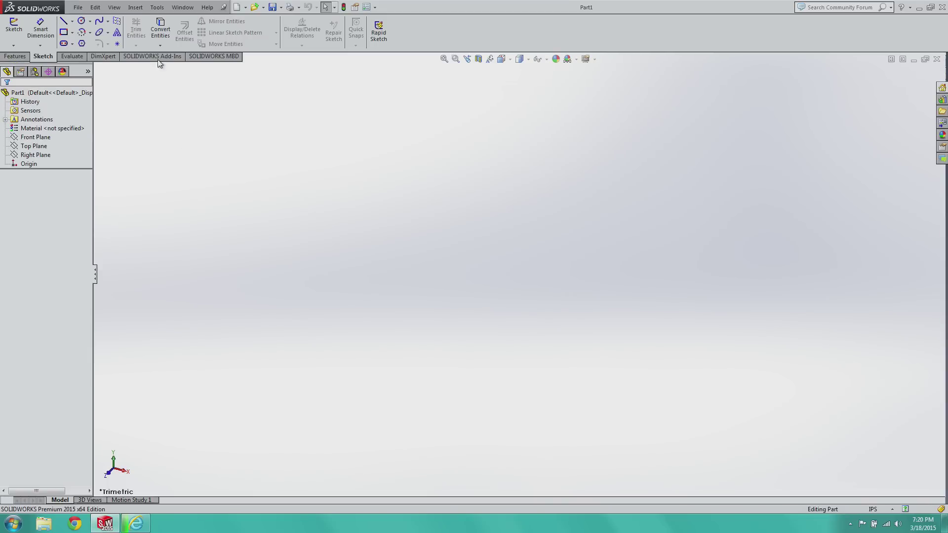
click(72, 22)
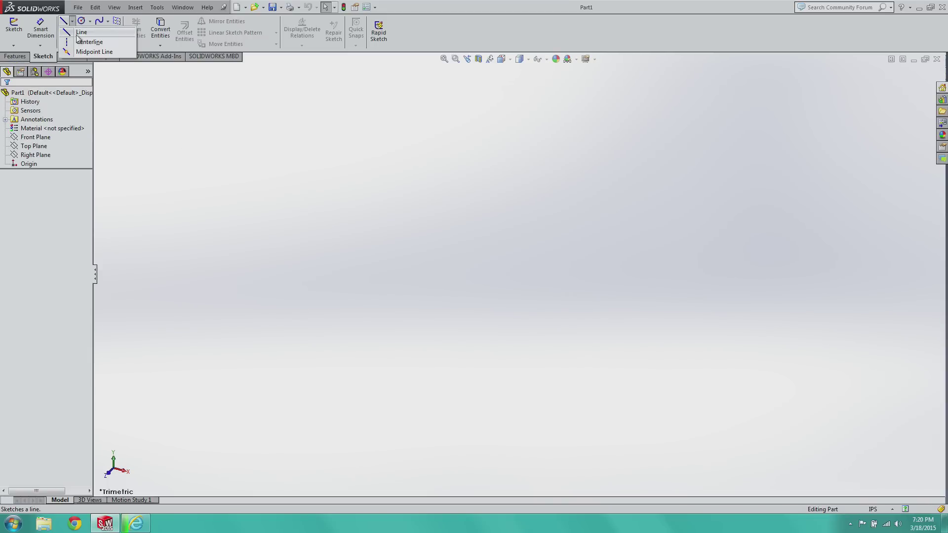
click(79, 30)
click(485, 194)
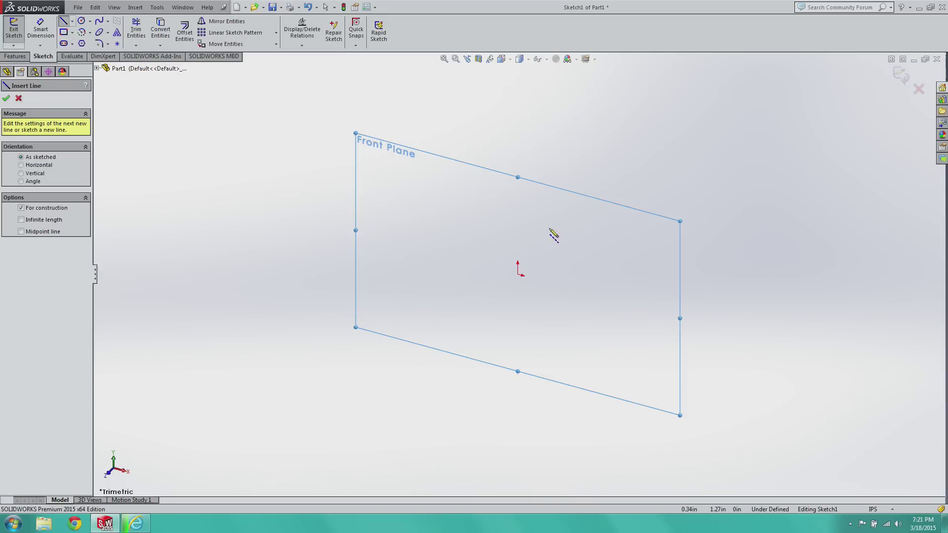
click(503, 61)
click(514, 91)
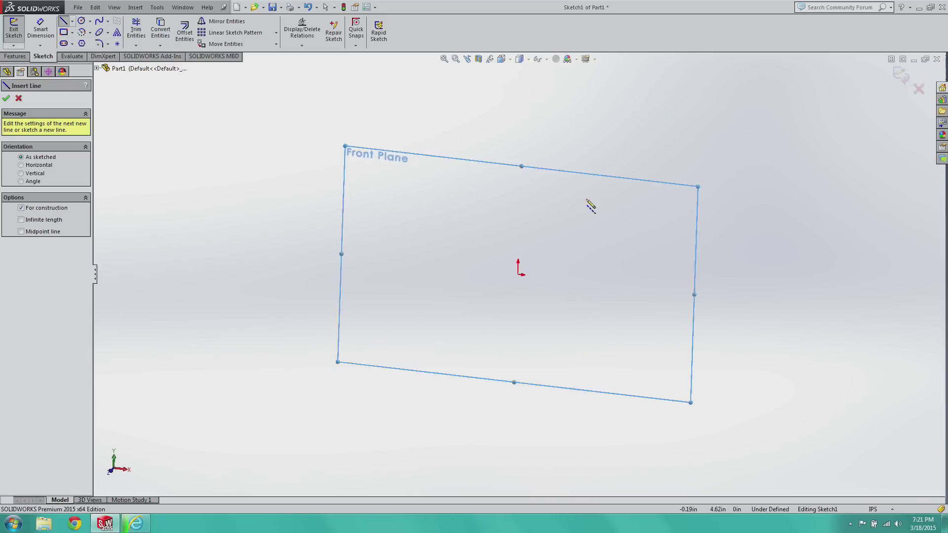
Step: Draw a 5-inch horizontal construction line running left from the origin
click(519, 274)
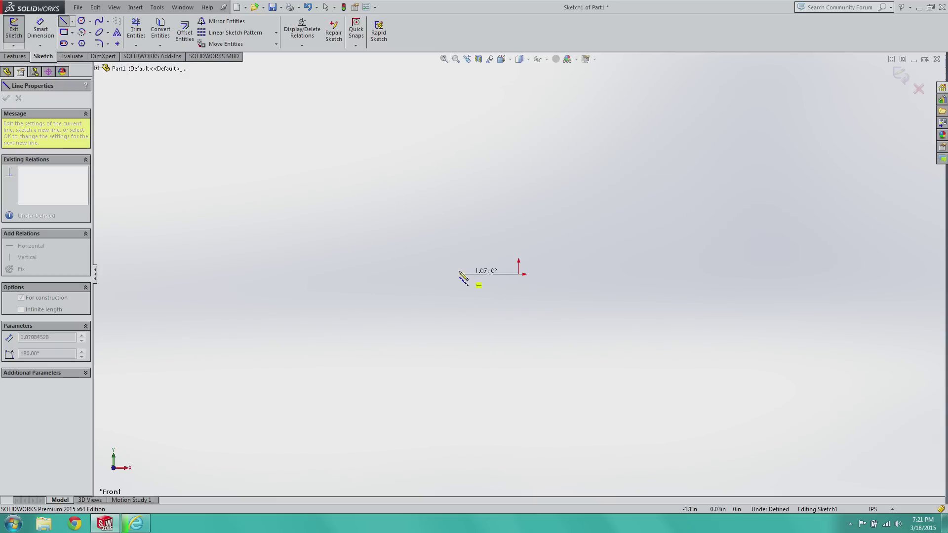
click(254, 274)
text(5)
key(Return)
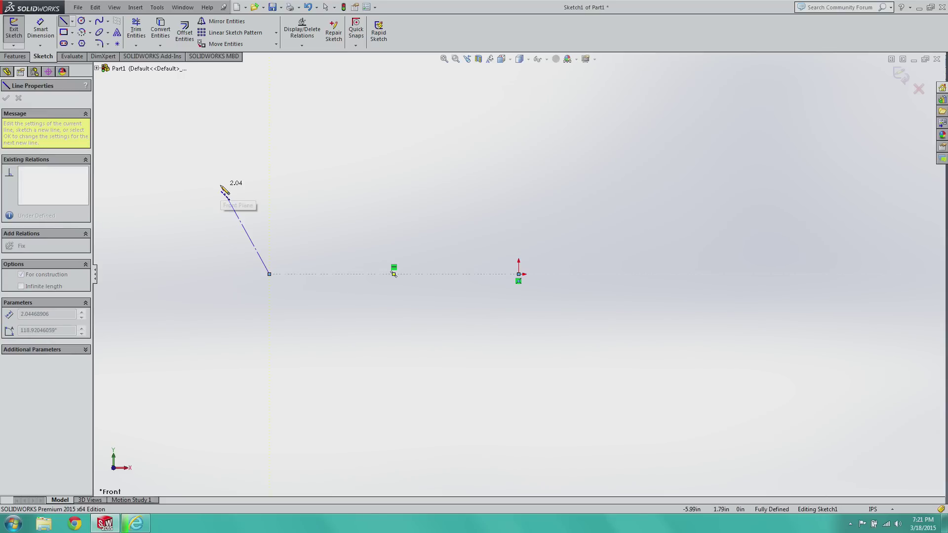
key(Escape)
Step: Draw a 0.5 vertical line up from the construction line's left end
scroll(411, 289, down, 4)
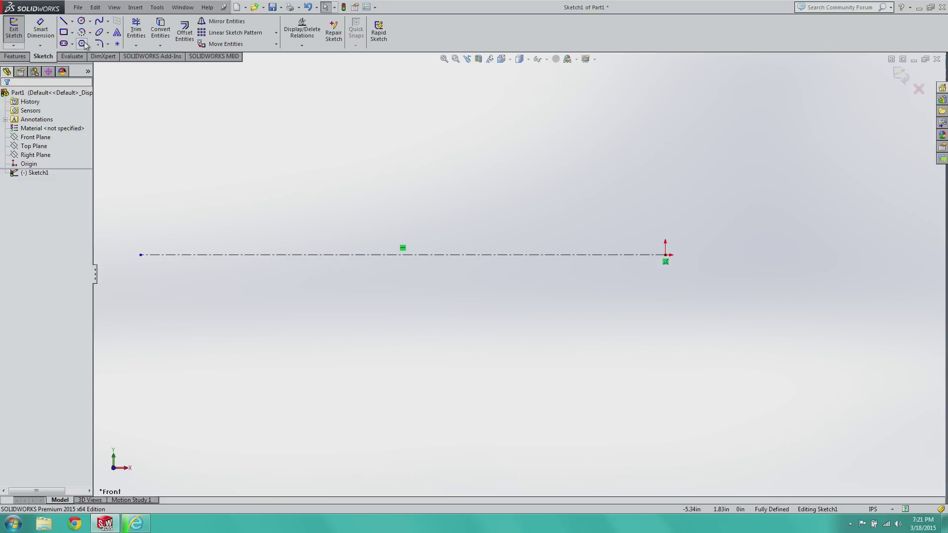
scroll(514, 277, up, 2)
scroll(330, 272, down, 2)
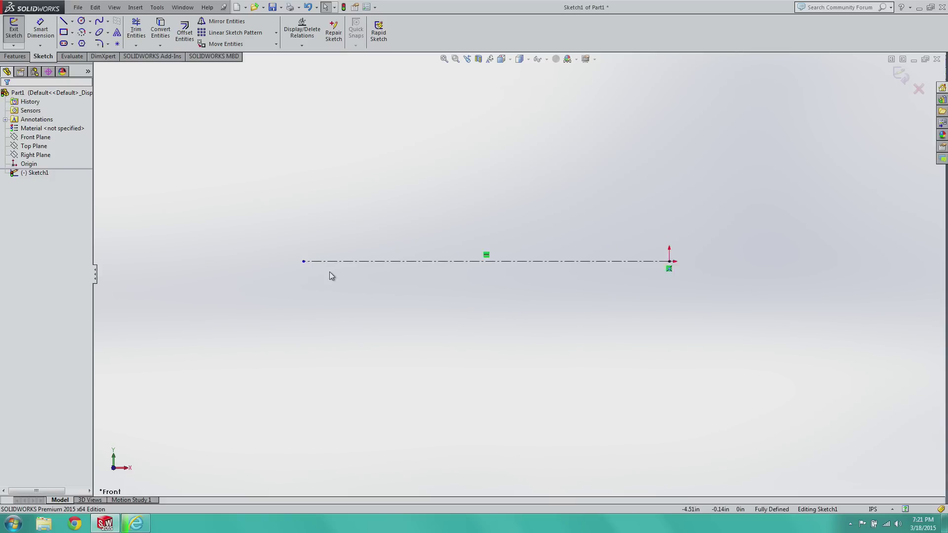
click(64, 21)
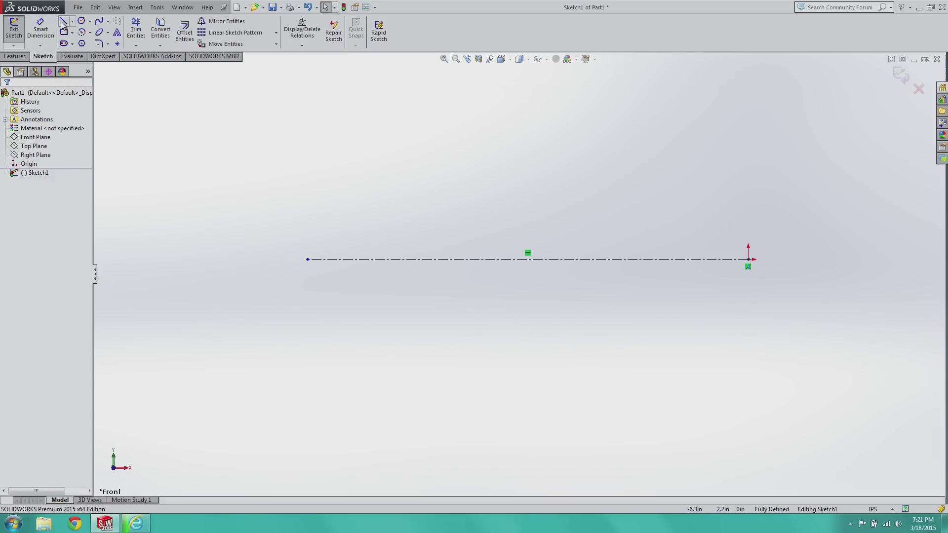
click(307, 259)
click(307, 222)
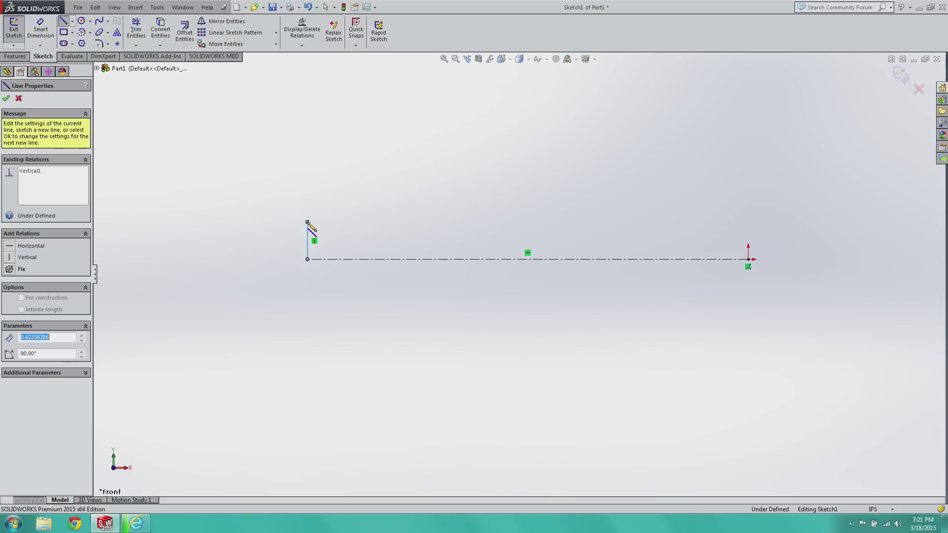
text(0.5)
key(Return)
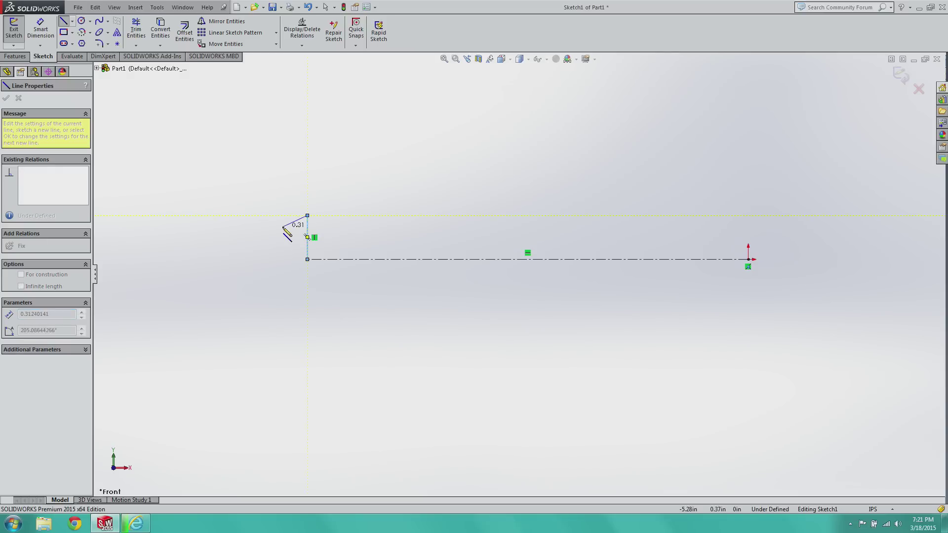
Step: Add the top line and set its length to 2.00
click(131, 215)
text(2)
key(Return)
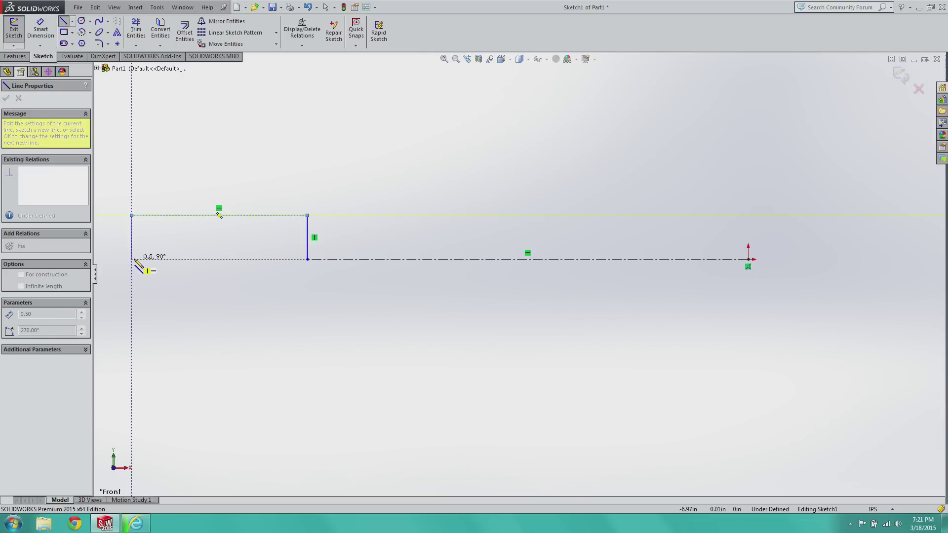
key(Escape)
click(156, 215)
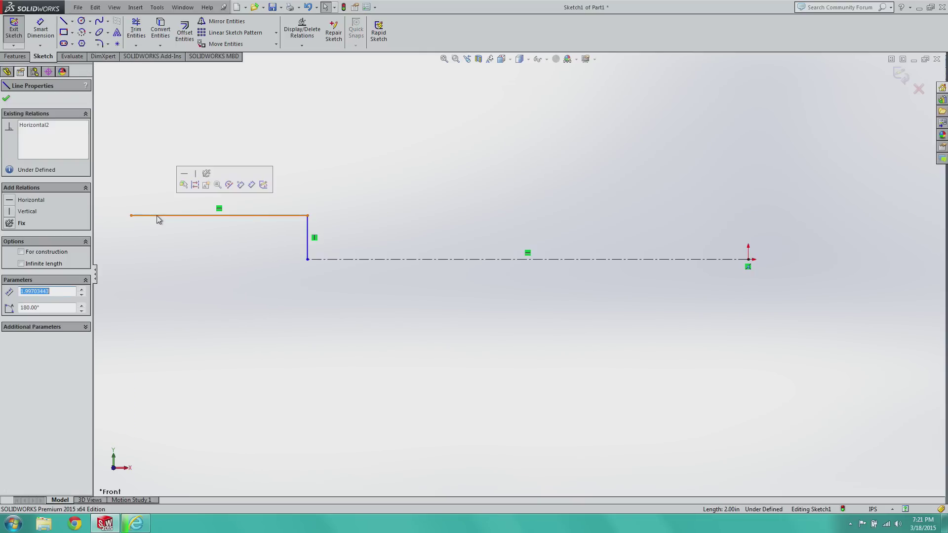
text(2.00)
key(Return)
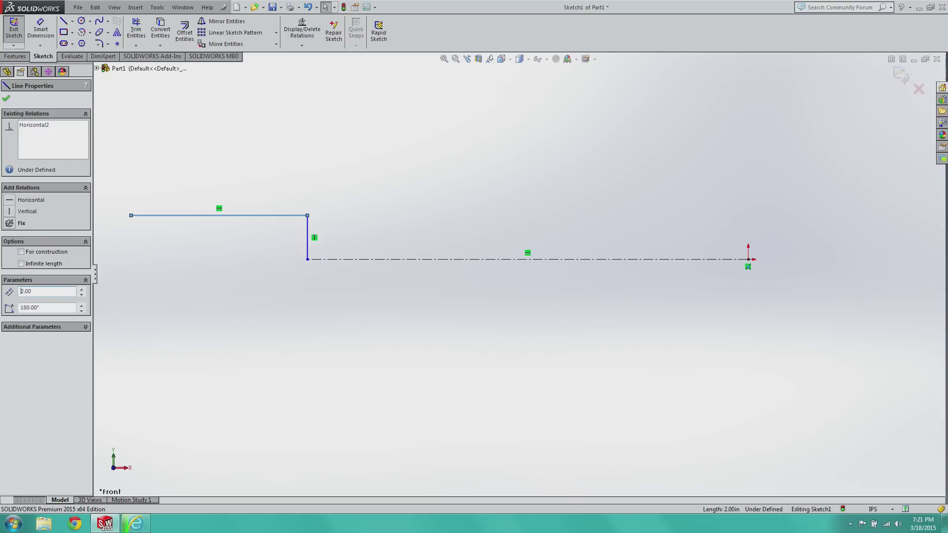
Step: Draw the left side down and a 1.75 bottom line
click(63, 21)
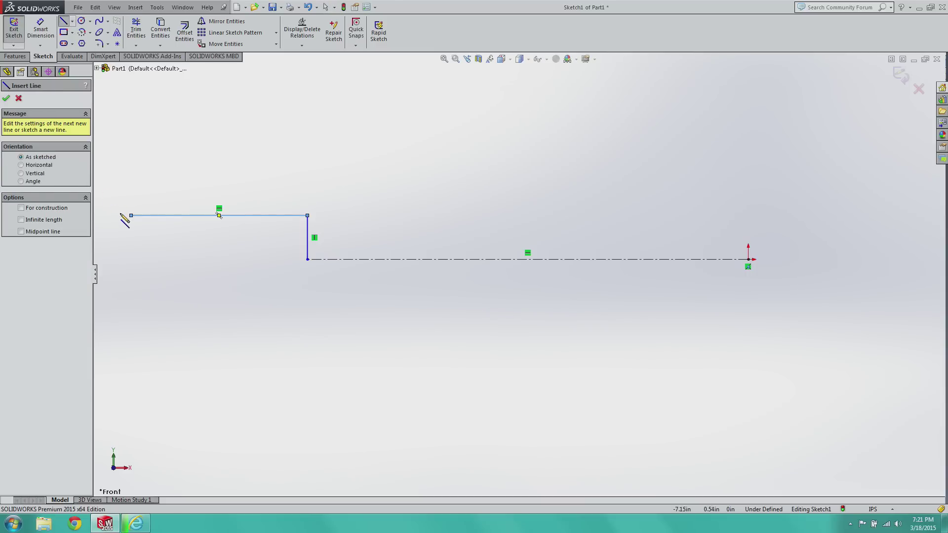
click(130, 216)
click(131, 259)
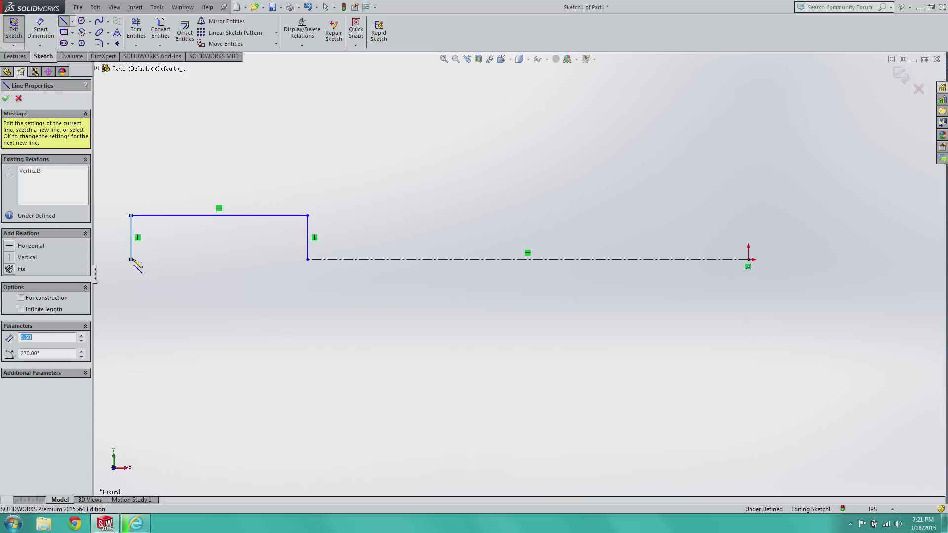
double_click(279, 260)
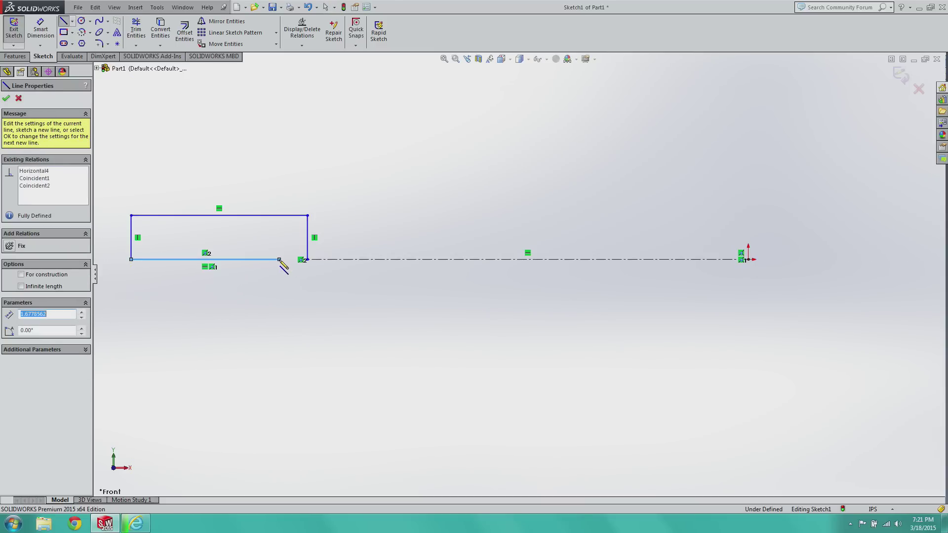
text(1.75)
key(Return)
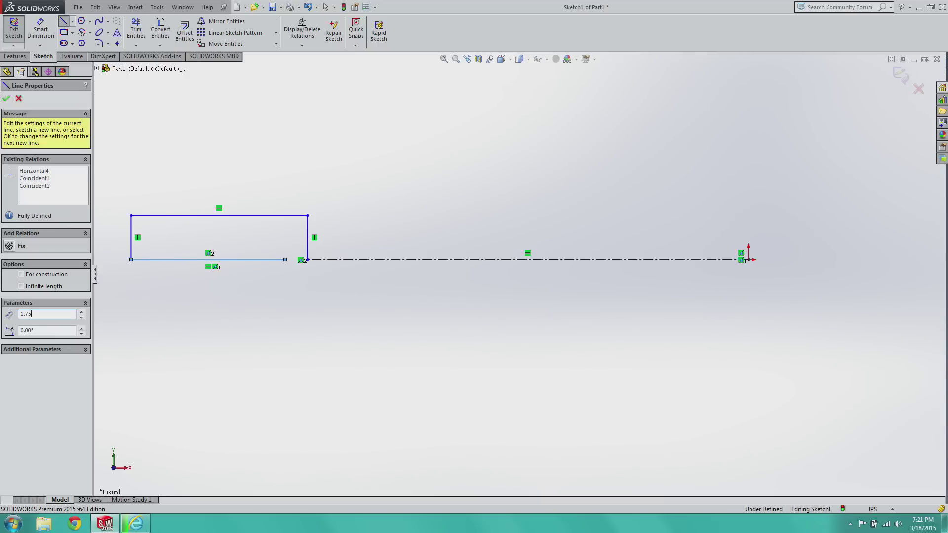
Step: Add a 0.25 vertical drop and a 0.125 horizontal step below the bottom line
click(285, 259)
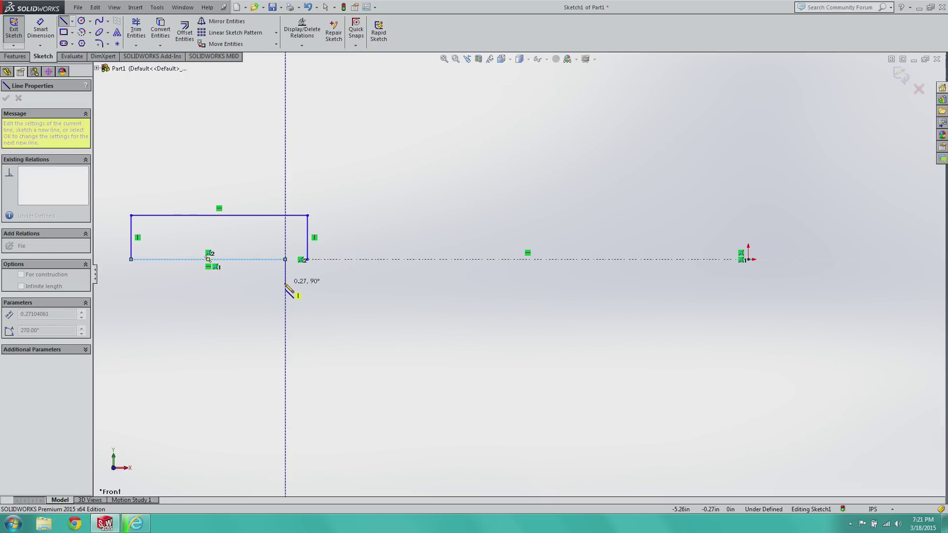
double_click(285, 285)
text(0.25)
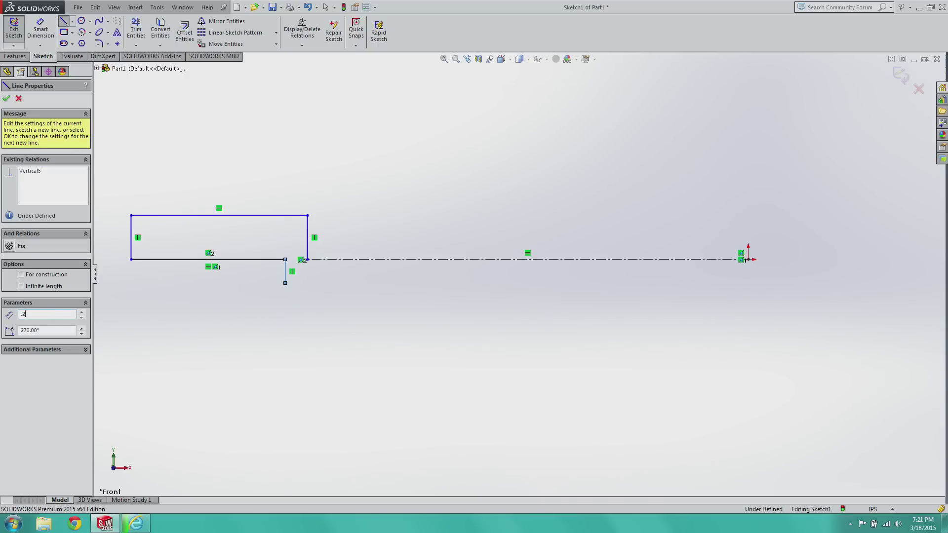
key(Return)
click(285, 281)
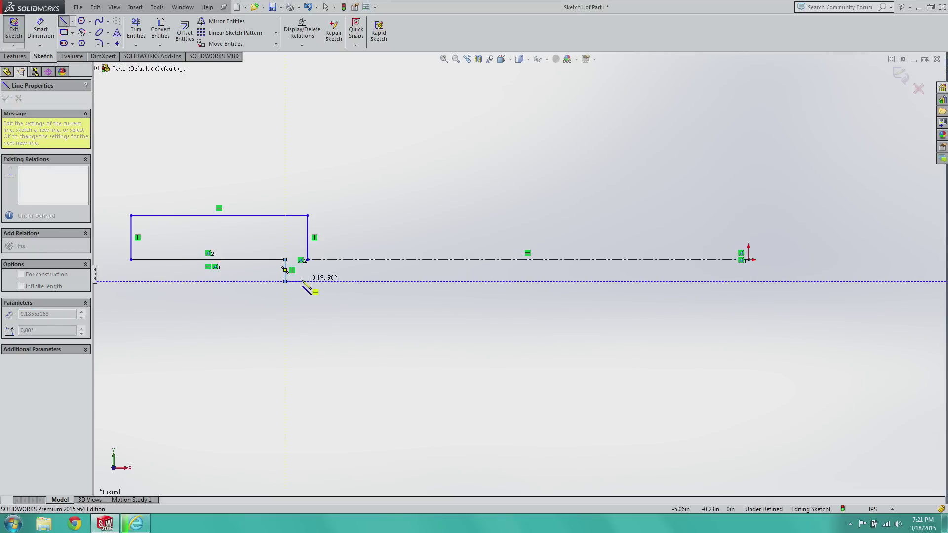
double_click(297, 282)
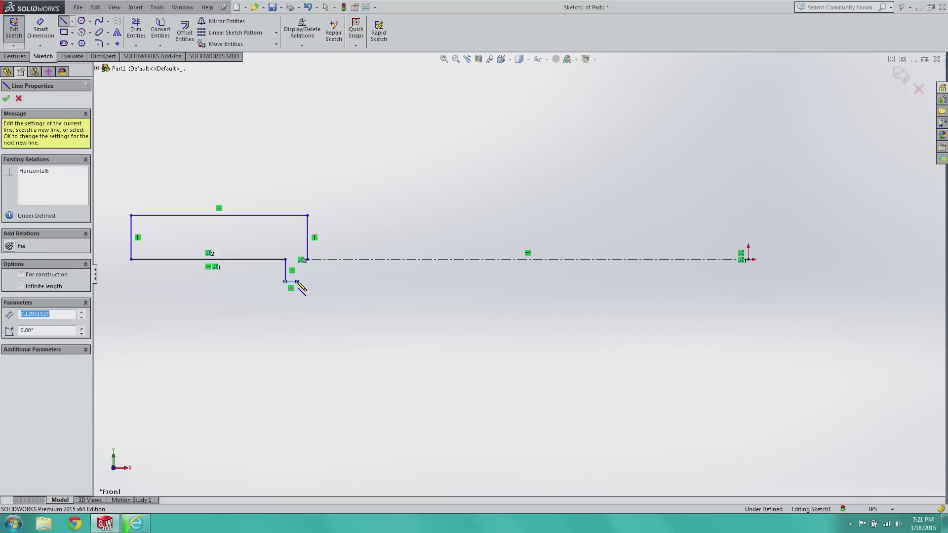
text(0.125)
key(Return)
Step: Draw a 0.25 lower vertical line and close the profile back to the top block's corner
click(297, 282)
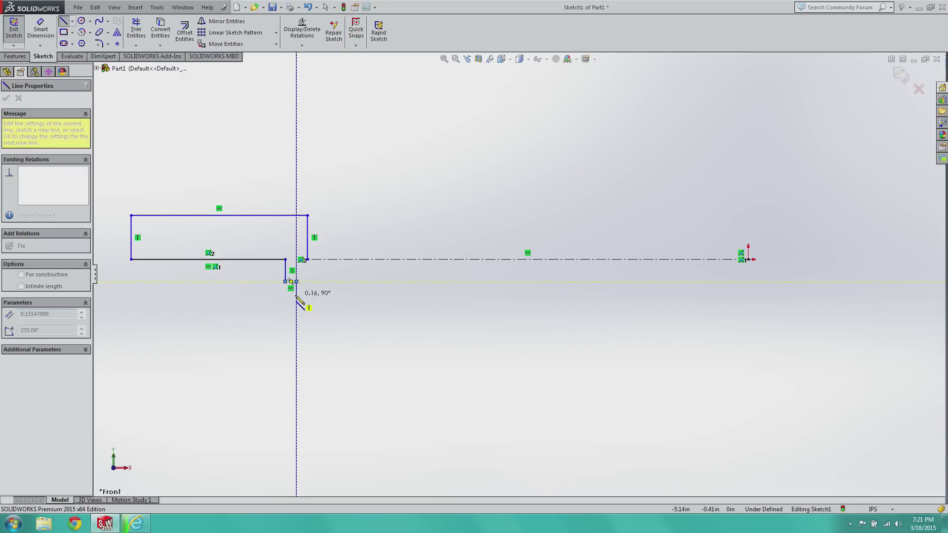
double_click(296, 304)
text(.)
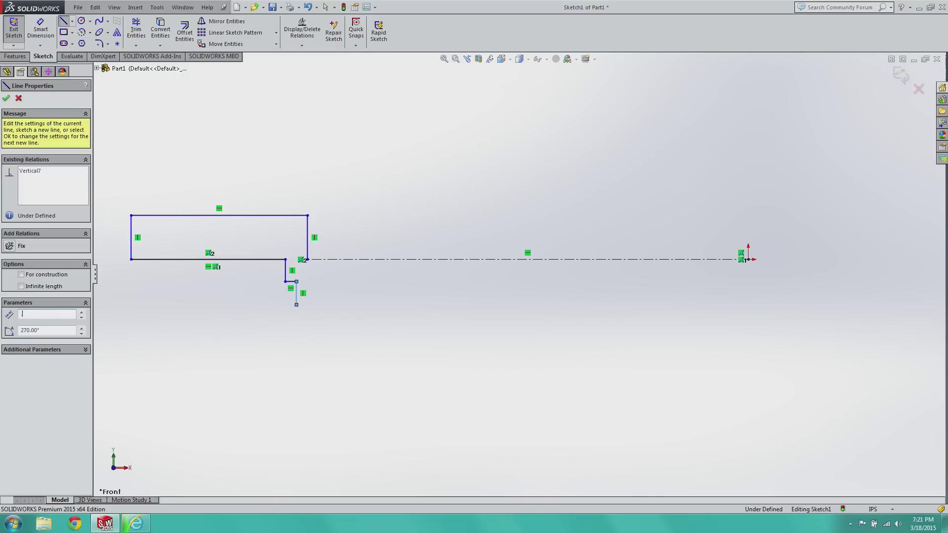
text(25)
key(Return)
click(307, 306)
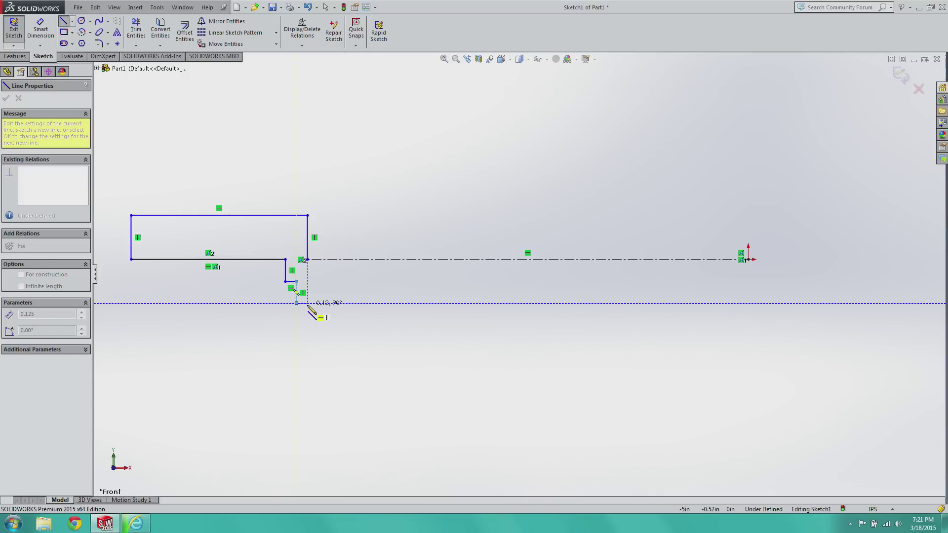
double_click(307, 259)
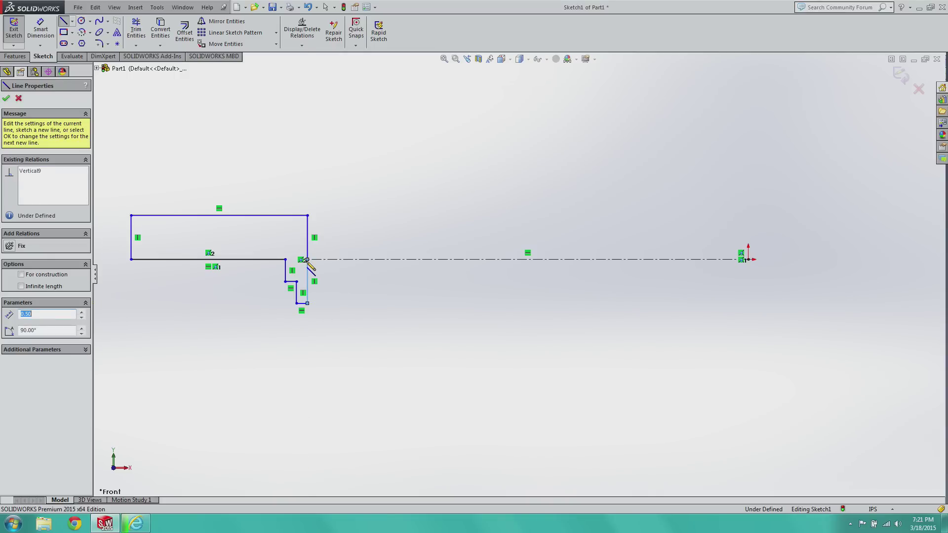
key(Escape)
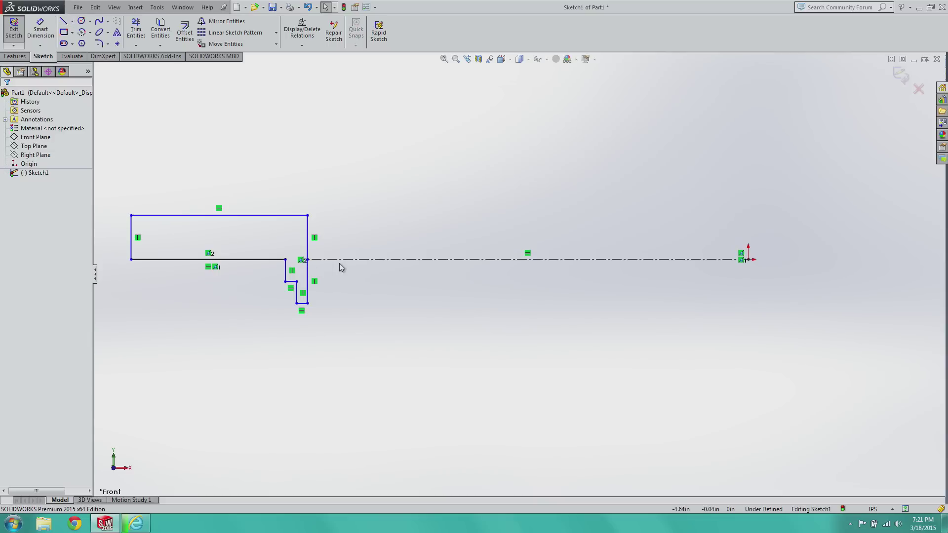
Step: Replace the horizontal construction line with a vertical centerline from the origin and exit Sketch1
click(340, 259)
key(Delete)
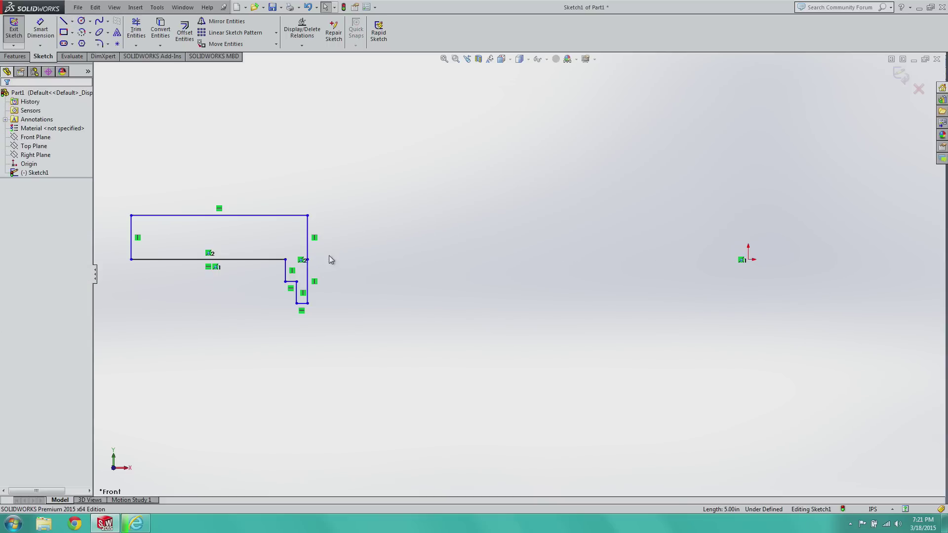
click(72, 21)
click(84, 39)
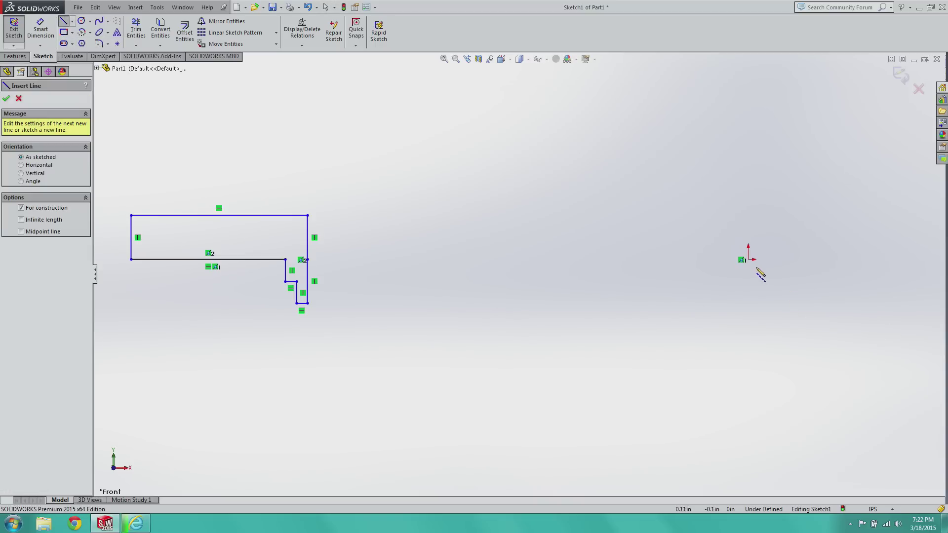
click(749, 260)
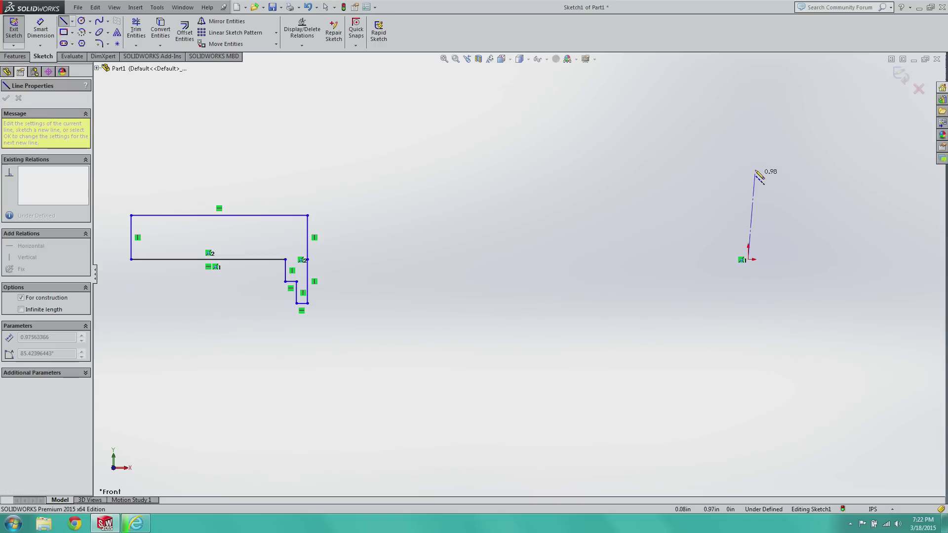
click(748, 123)
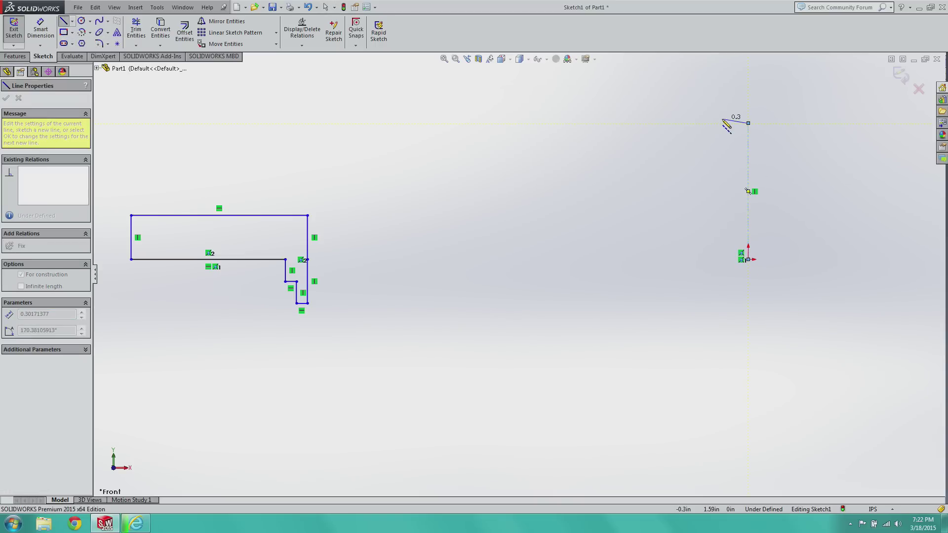
key(Escape)
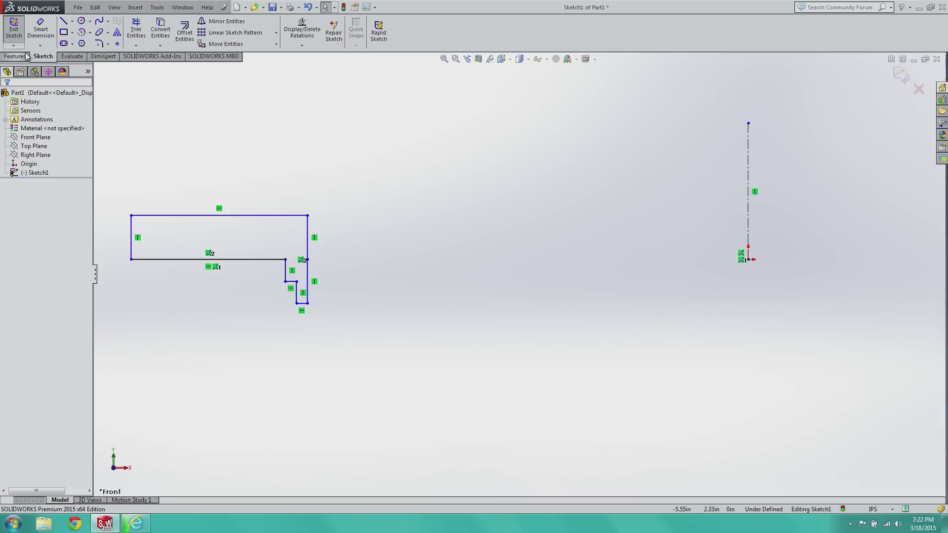
click(14, 29)
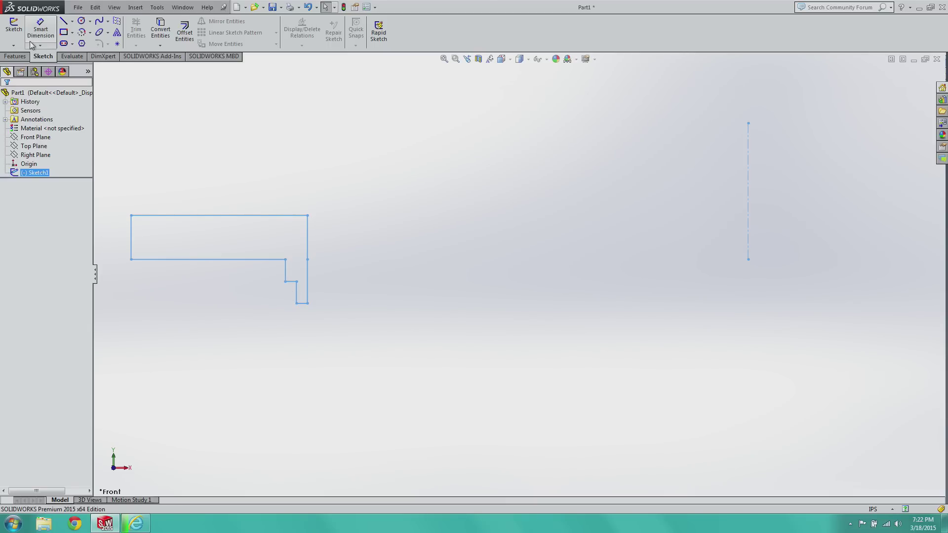
Step: Revolve the stepped profile around the centerline, trying 180° before setting 360°
click(24, 56)
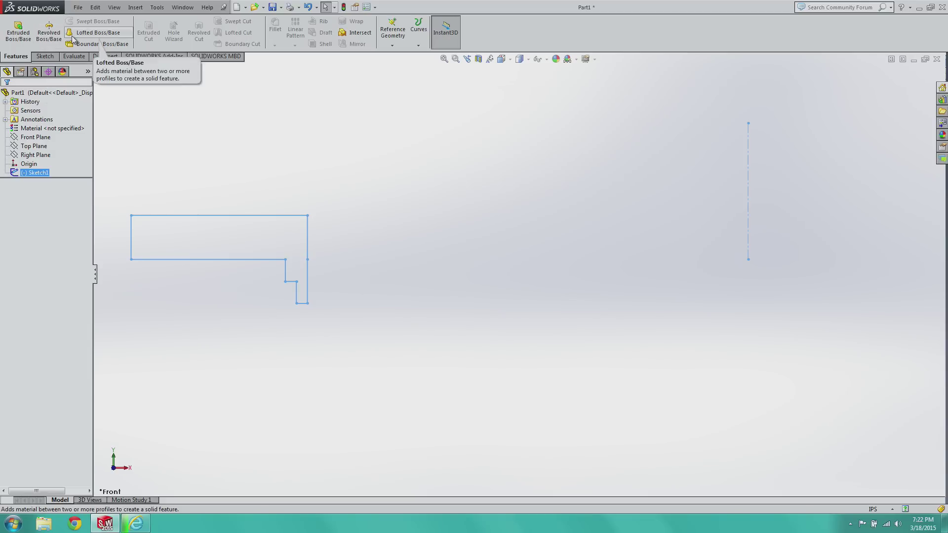
click(42, 31)
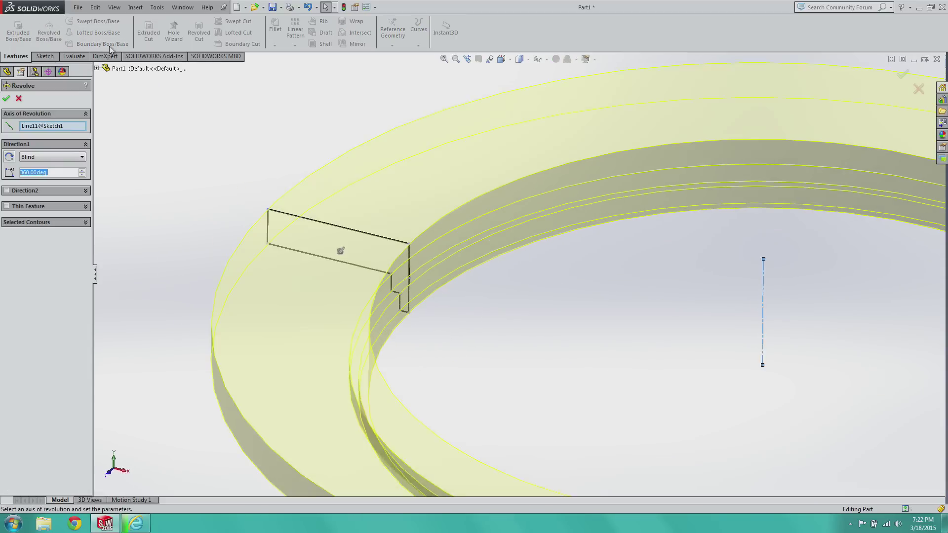
scroll(635, 332, down, 3)
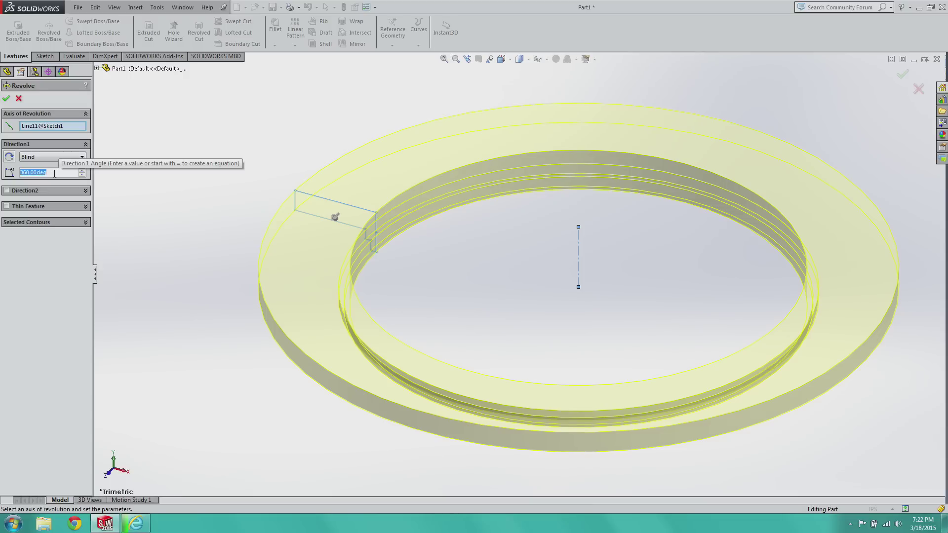
text(180)
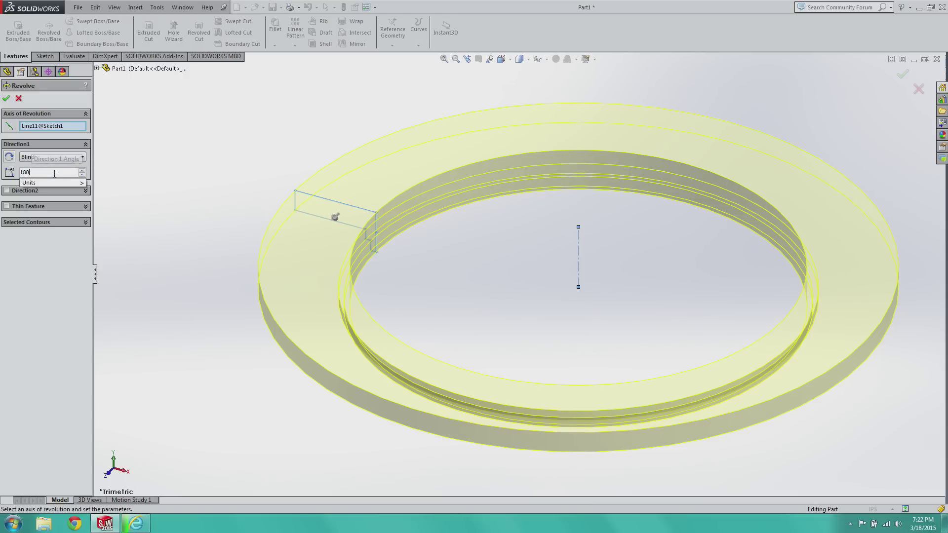
key(Return)
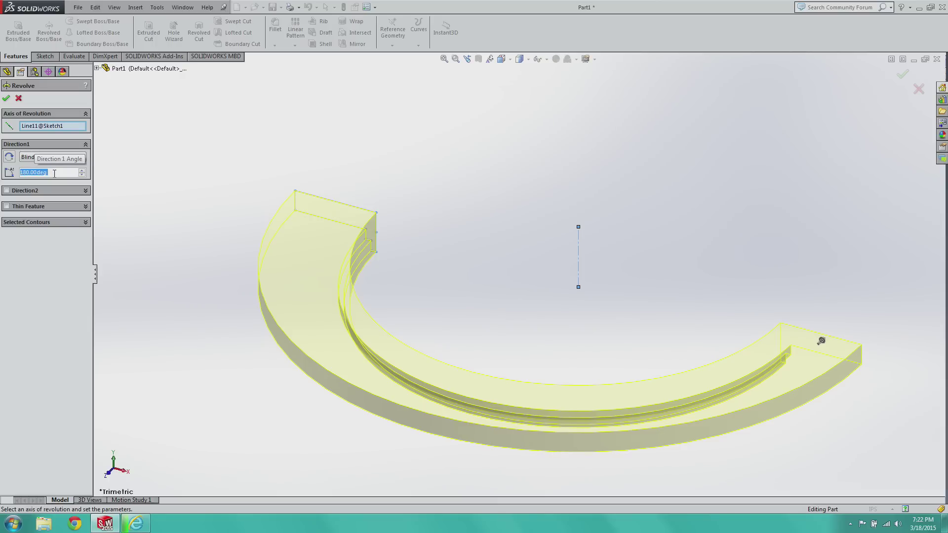
text(360)
key(Return)
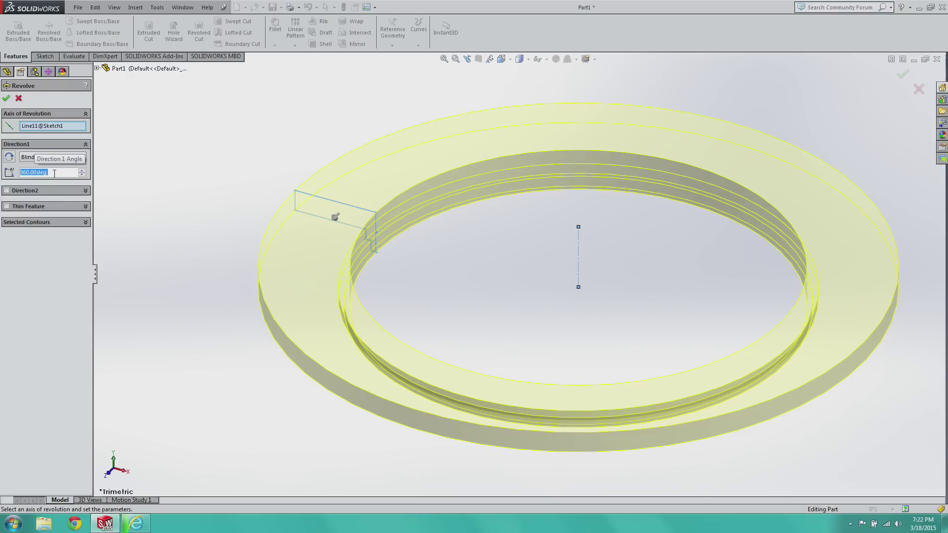
Step: Confirm the revolve and orbit the ring into a steep tilted view
click(7, 99)
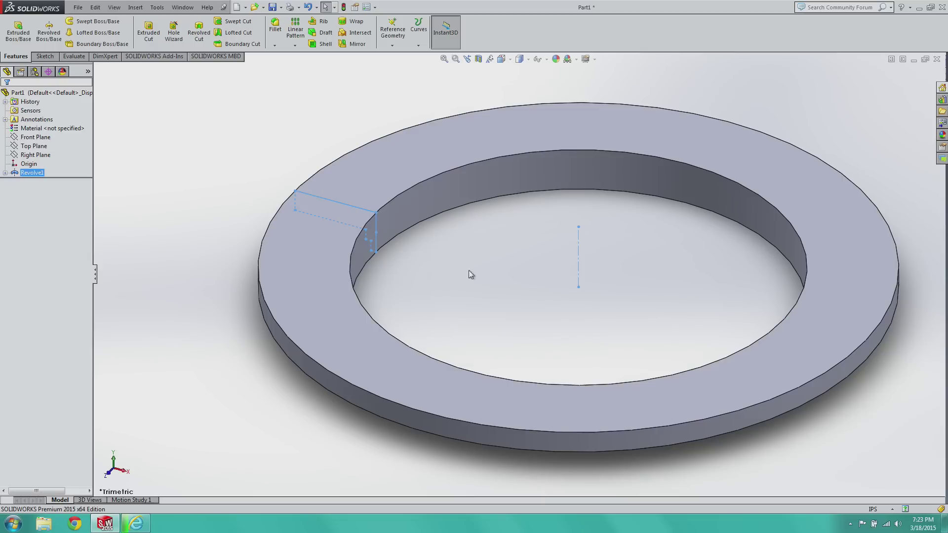
right_click(509, 206)
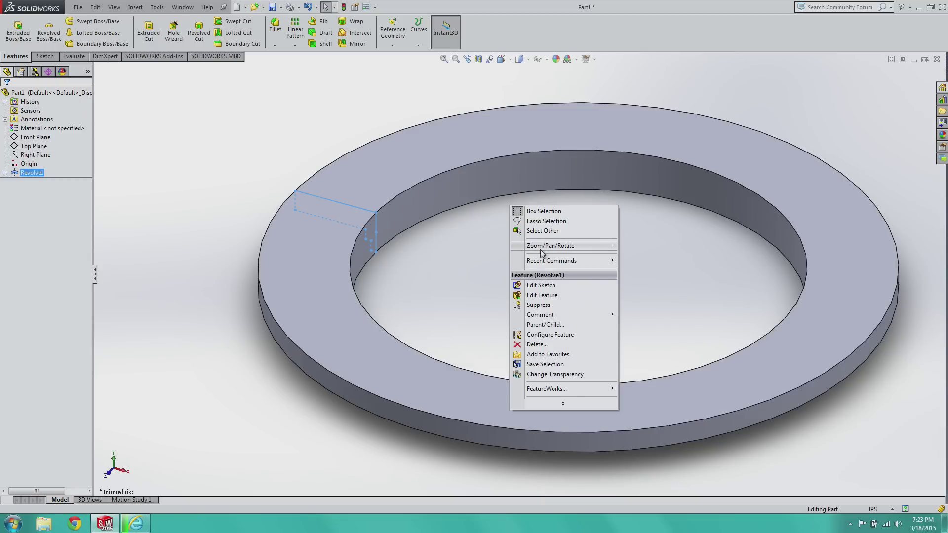
mouse_move(548, 245)
click(626, 284)
drag(625, 283, 669, 296)
right_click(608, 247)
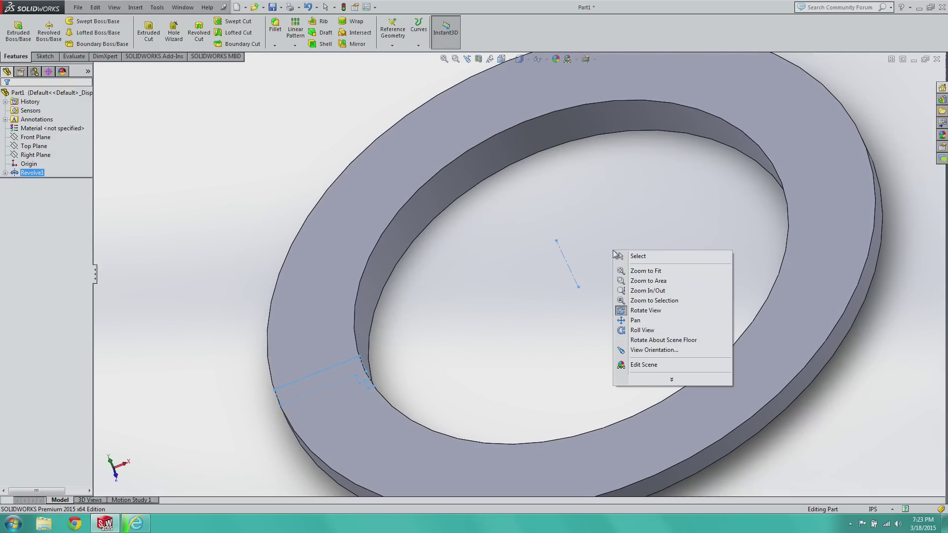
click(640, 262)
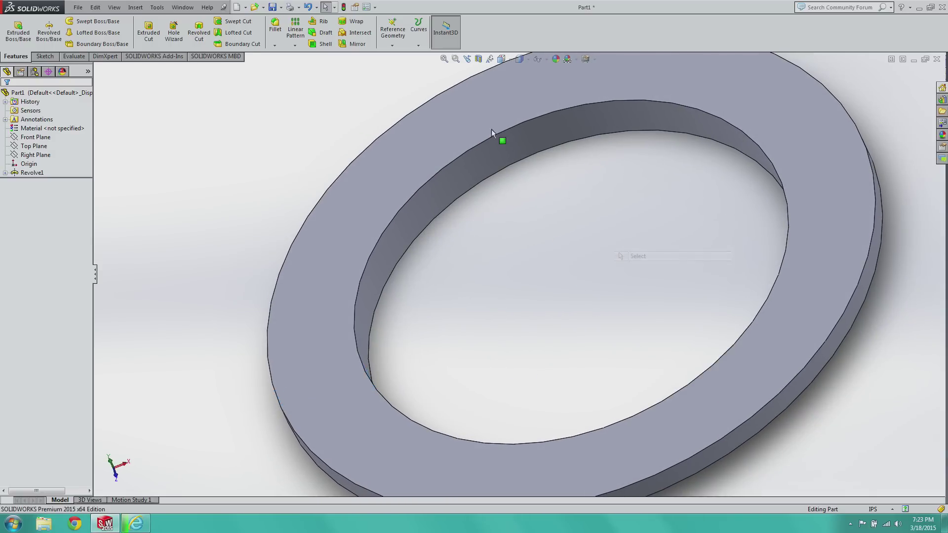
Step: Switch to Isometric, then Top view, and zoom in on the ring's upper edge
click(501, 58)
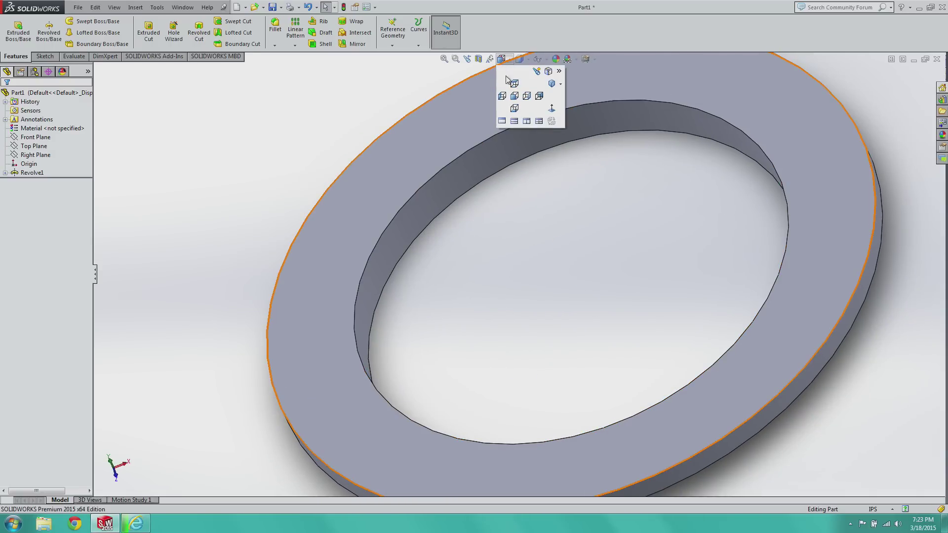
click(552, 84)
right_click(511, 232)
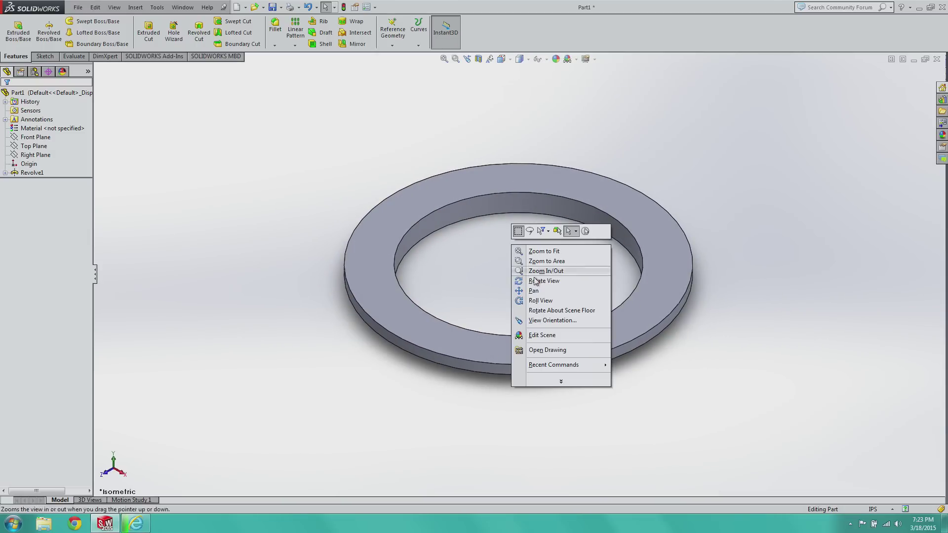
click(501, 59)
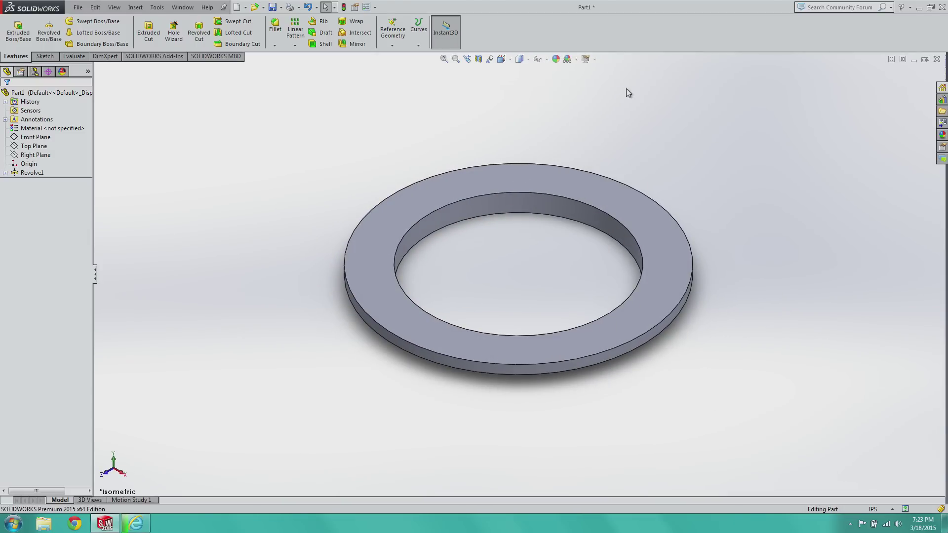
scroll(563, 306, down, 4)
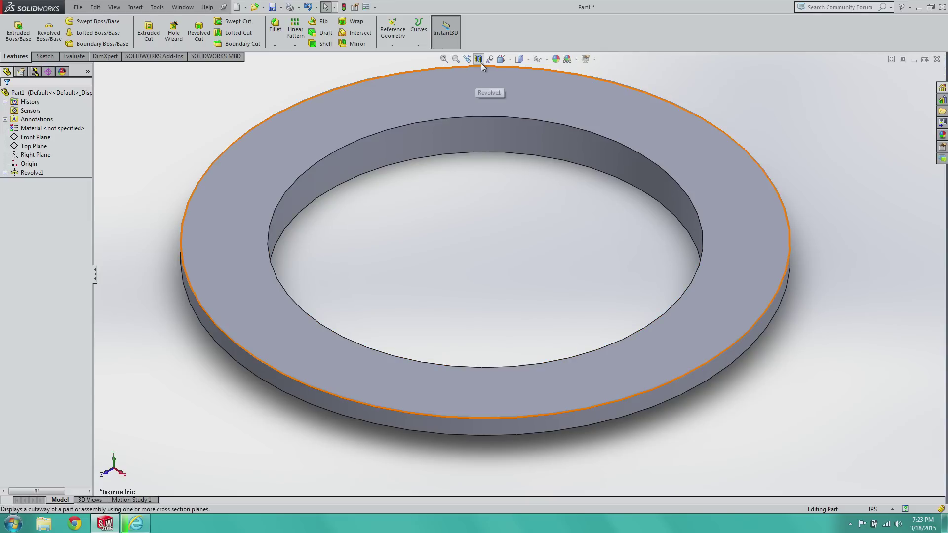
click(501, 60)
click(513, 84)
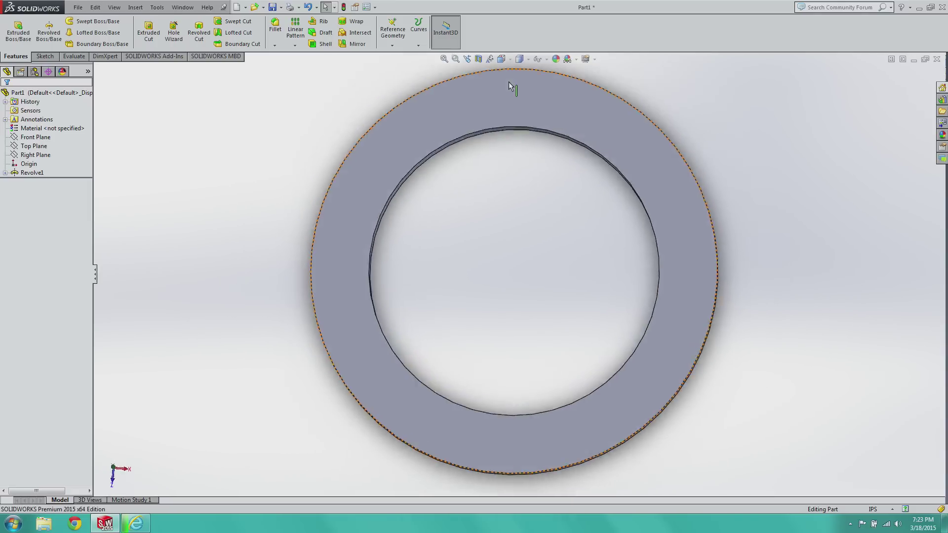
scroll(521, 115, down, 5)
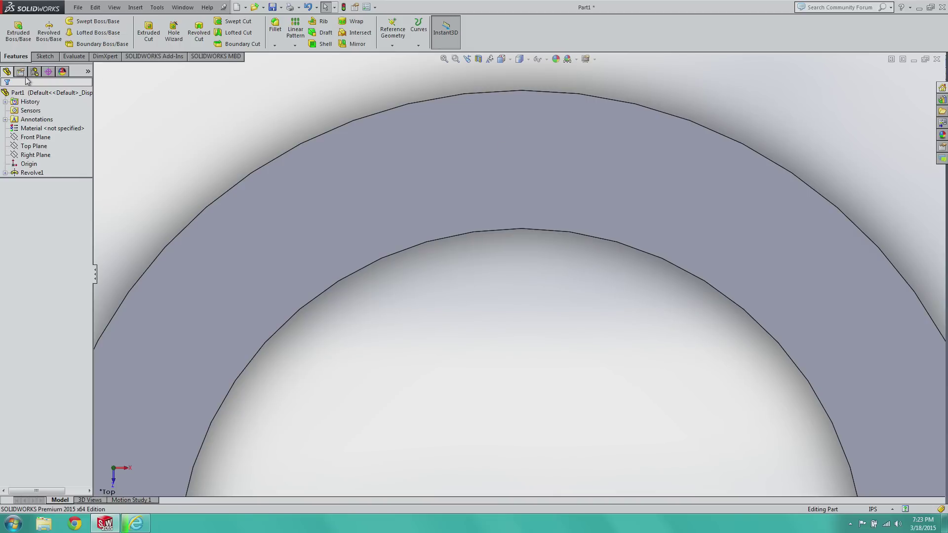
Step: Start a sketch on the ring's top face with a centerline from inner to outer edge
click(47, 58)
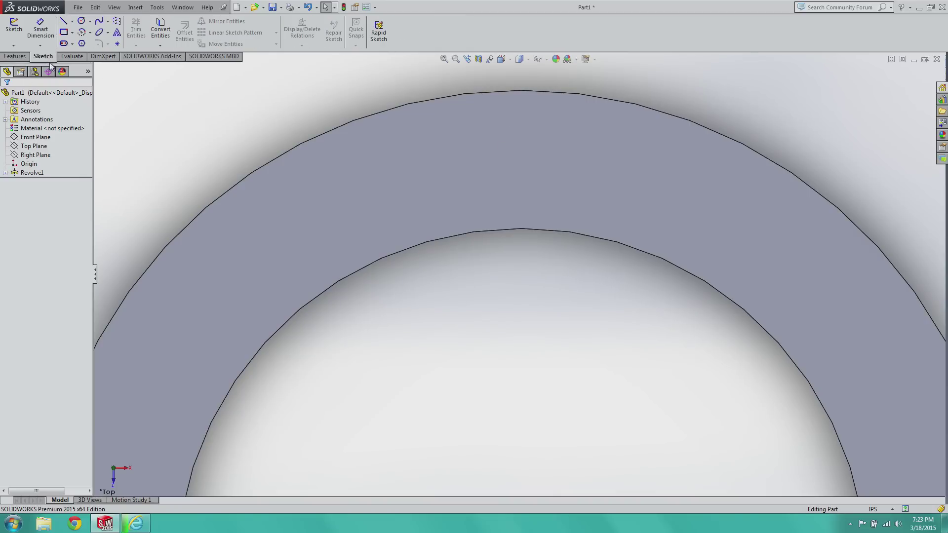
click(72, 20)
click(84, 48)
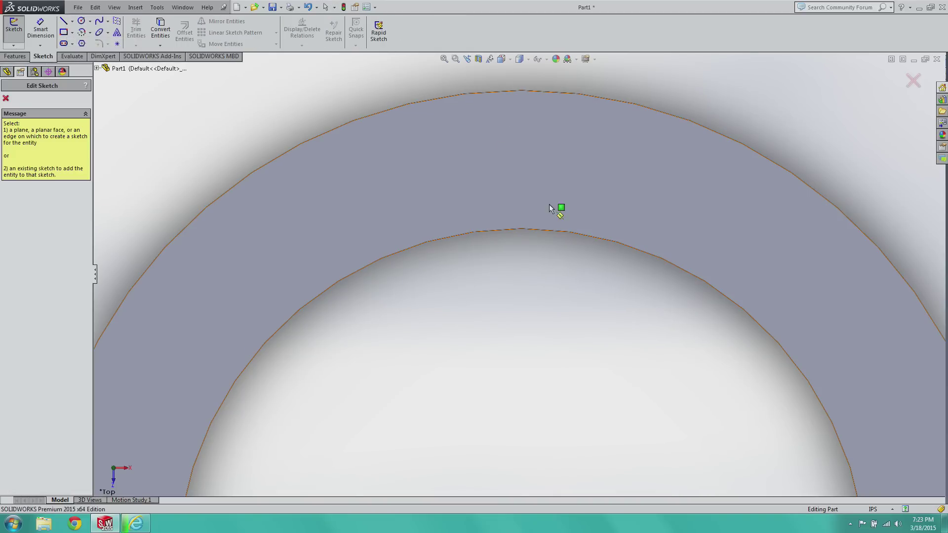
click(522, 226)
click(521, 228)
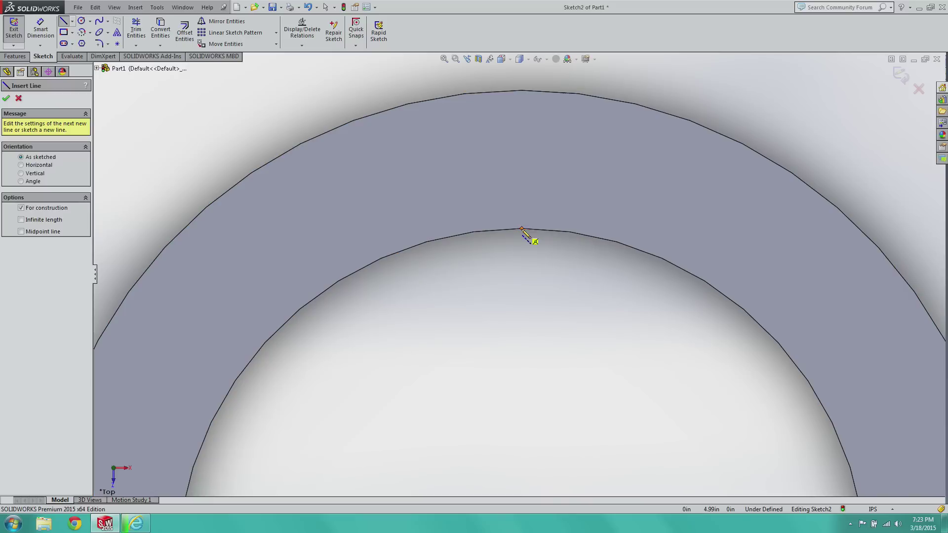
click(522, 91)
key(Escape)
key(Escape)
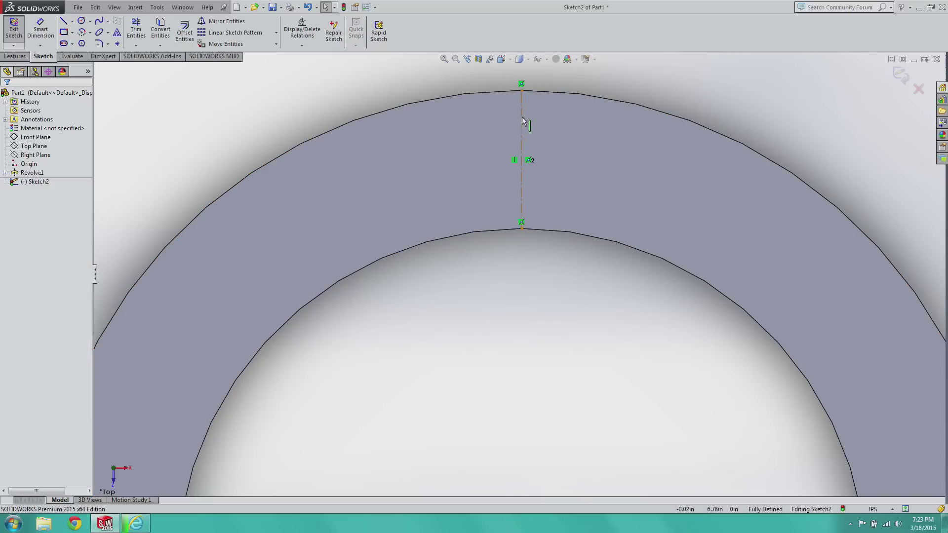
scroll(527, 167, down, 3)
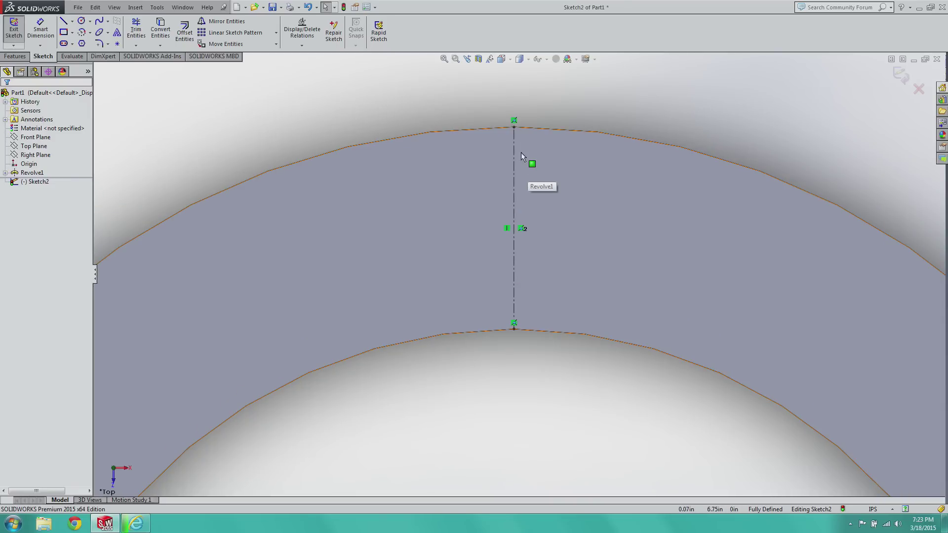
Step: Draw a 0.75-radius circle centred on the centerline's midpoint and exit the sketch
click(81, 23)
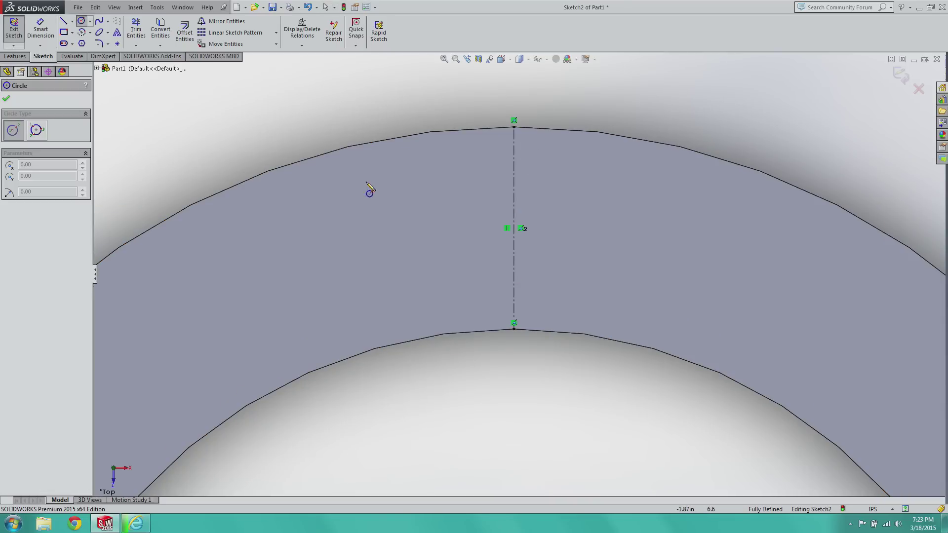
click(514, 228)
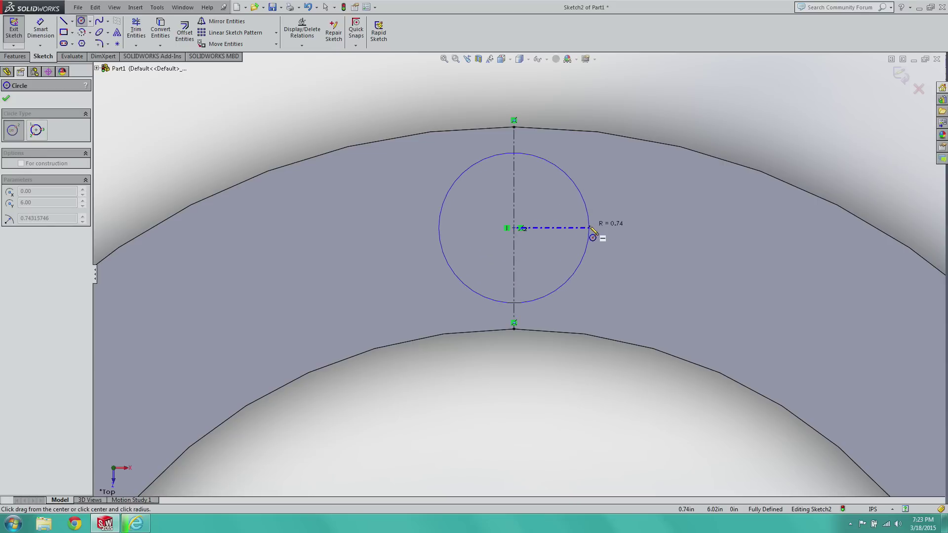
click(590, 228)
text(.)
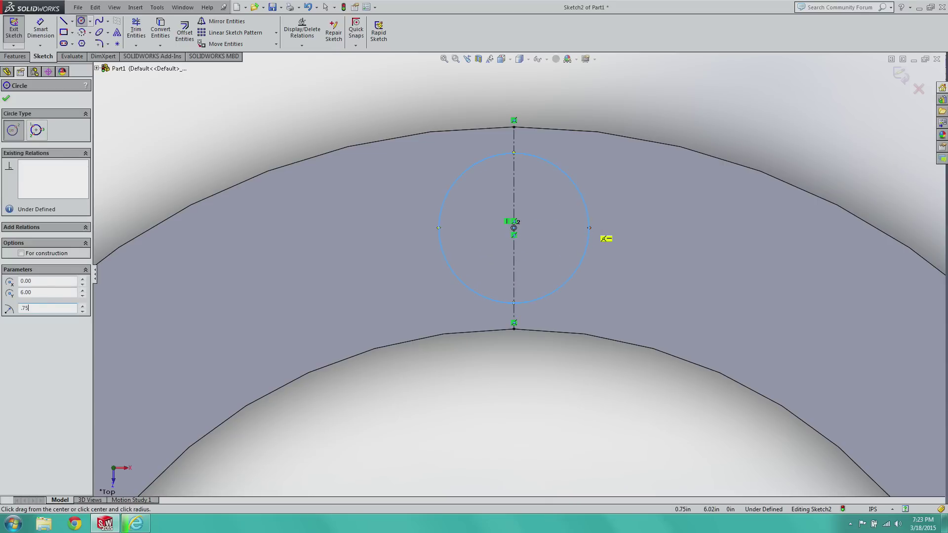
text(75)
key(Return)
click(6, 99)
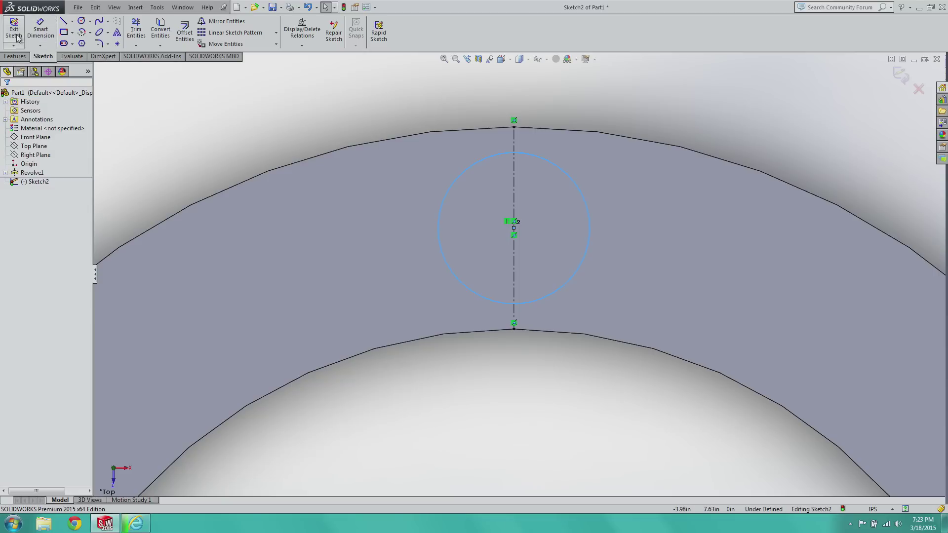
click(15, 35)
Step: Reopen Sketch2 and delete its vertical centerline
click(25, 58)
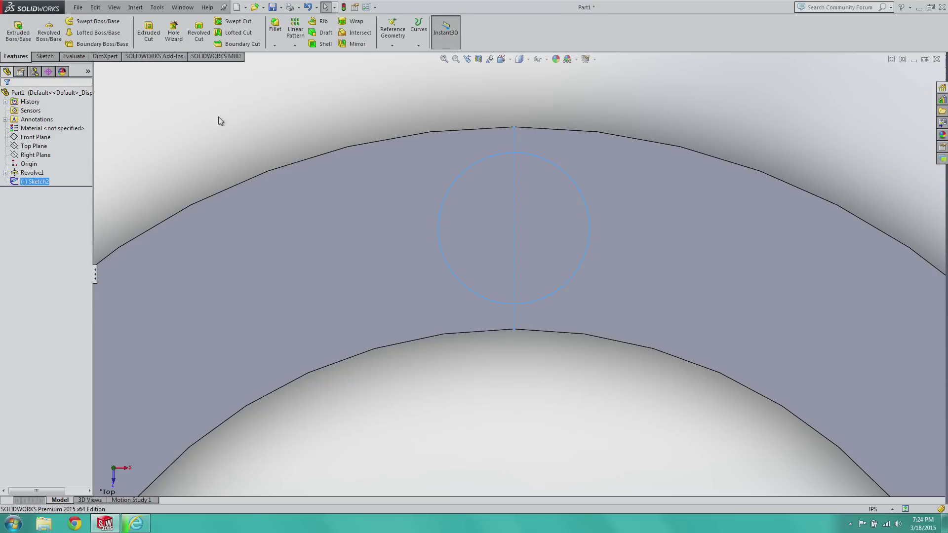
double_click(516, 210)
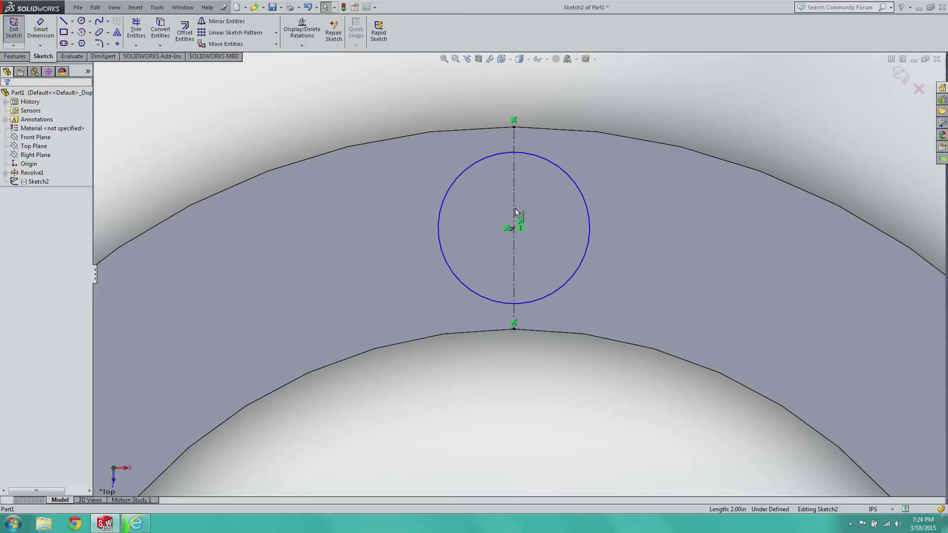
click(514, 211)
key(Delete)
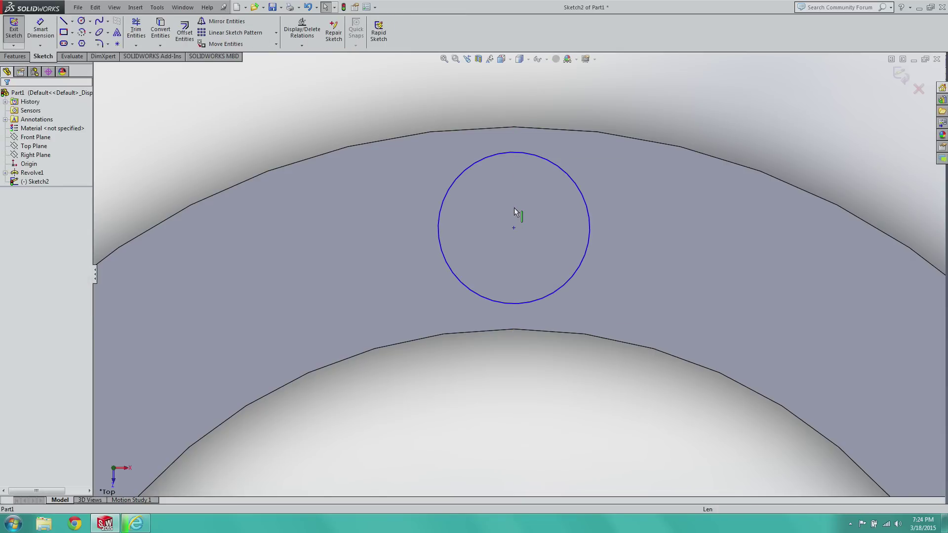
Step: Extrude the circle sketch 2.5 in into a cylindrical boss, viewed in Isometric
click(14, 29)
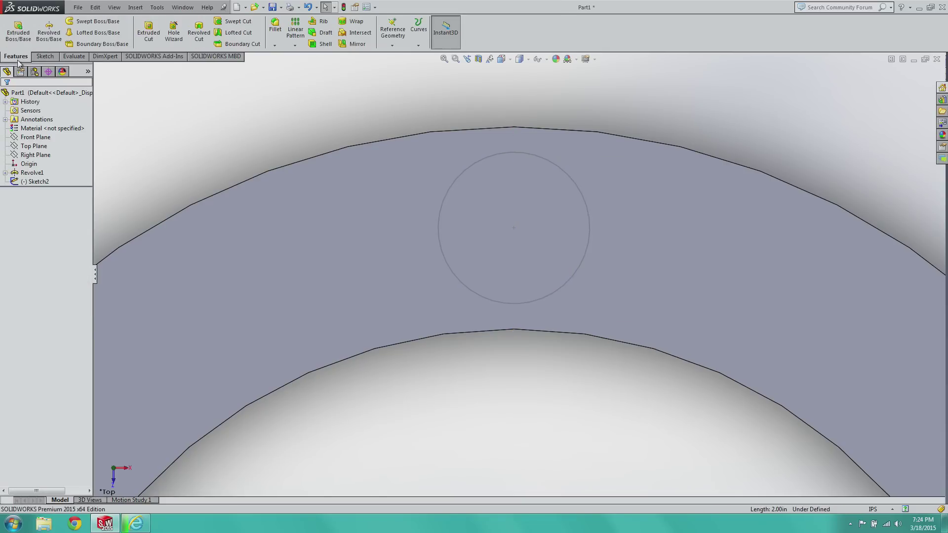
click(21, 35)
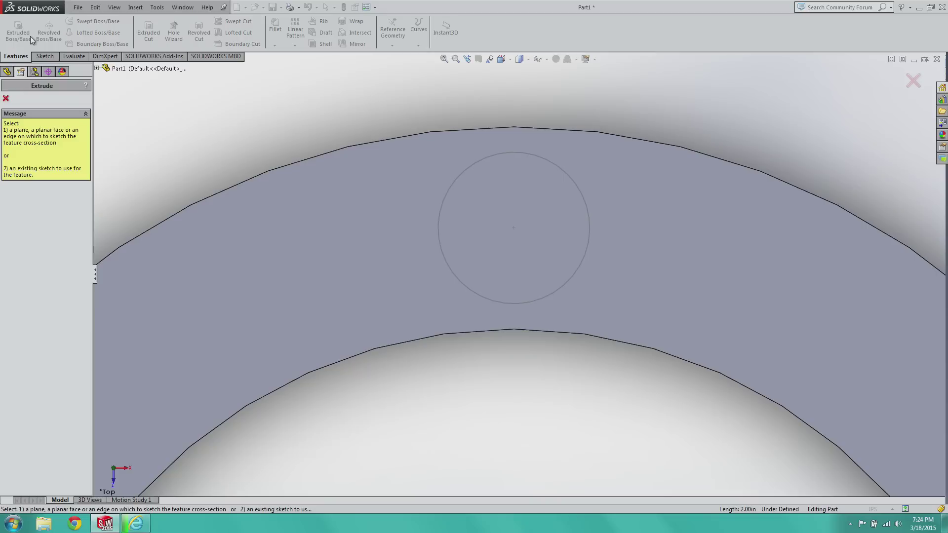
click(499, 154)
click(529, 59)
click(501, 58)
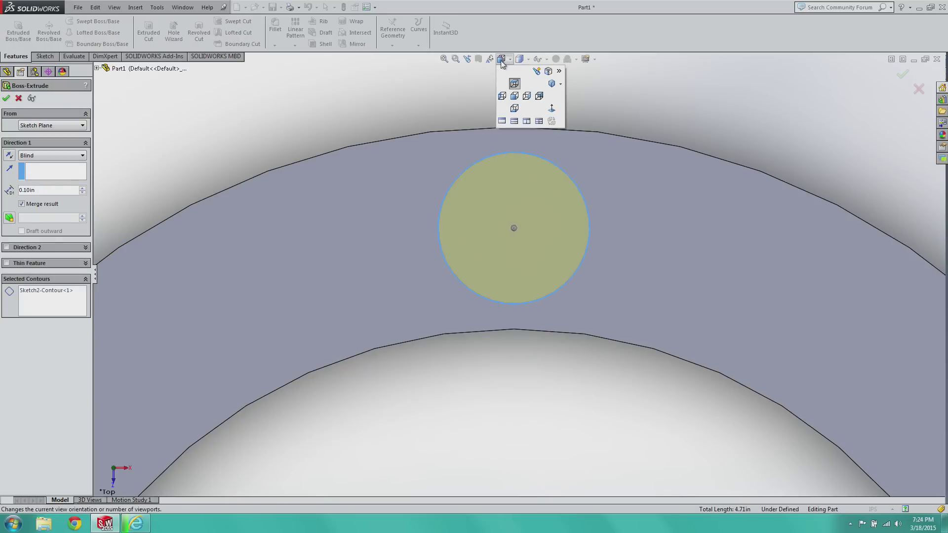
click(549, 83)
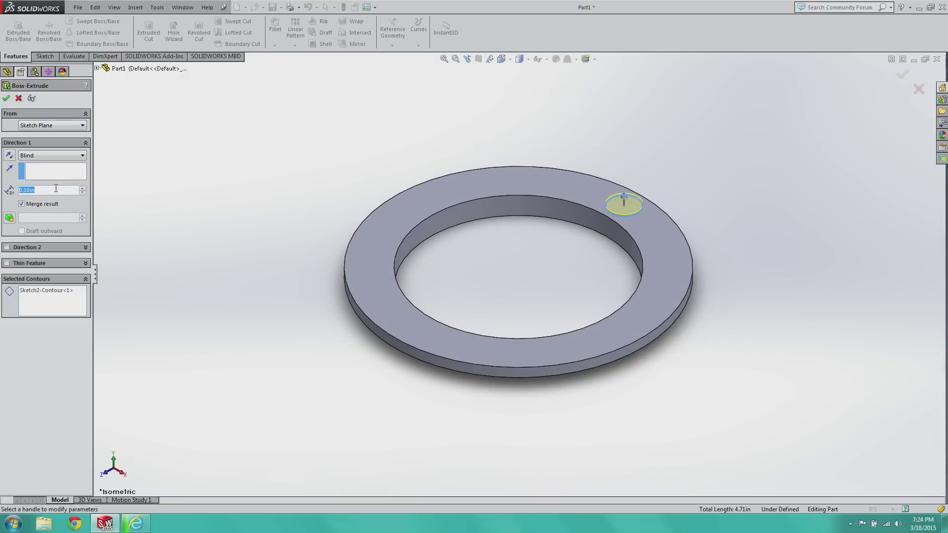
text(2.5)
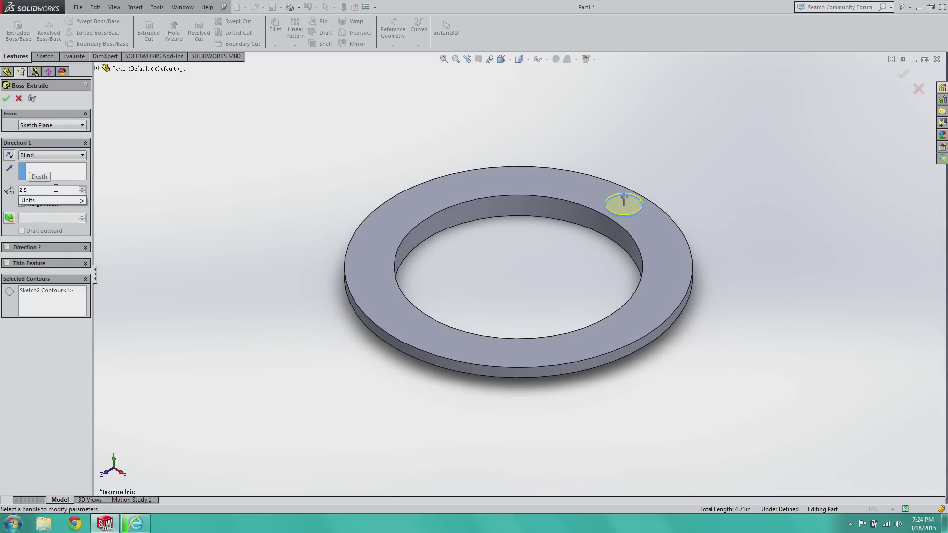
key(Return)
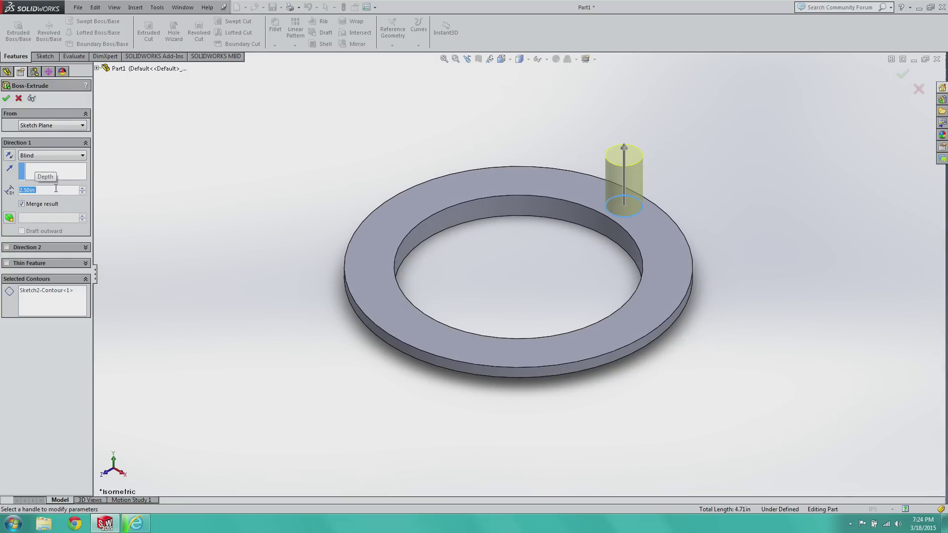
click(6, 98)
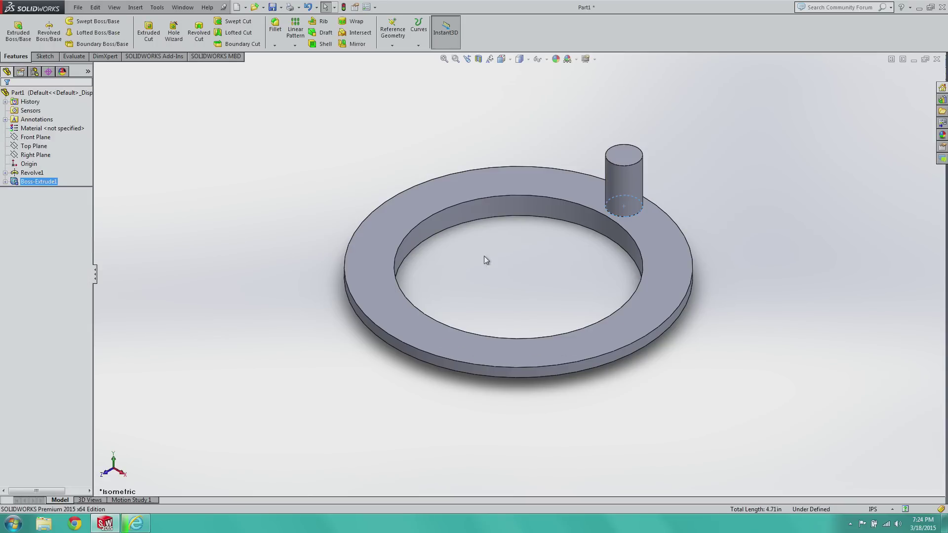
click(441, 161)
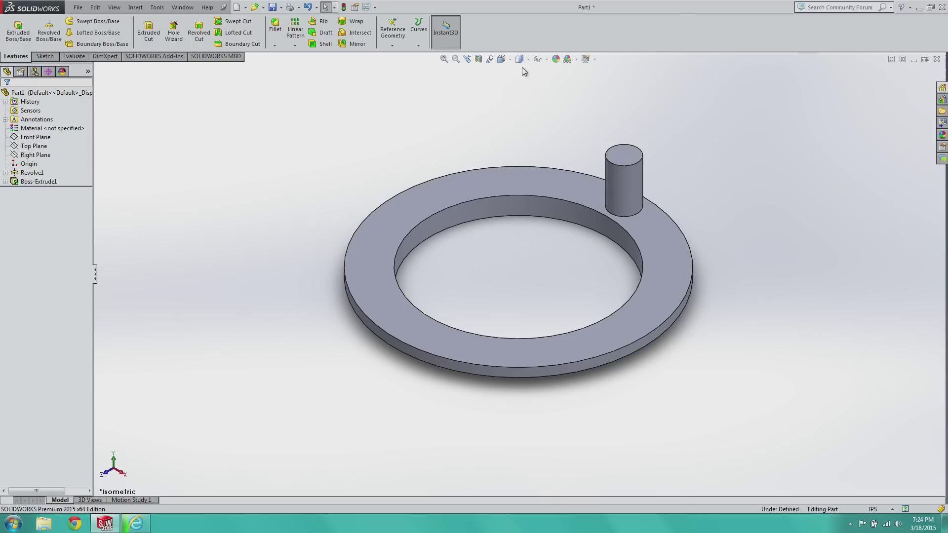
Step: Switch to Top view, zoom in, and start a new sketch on the boss's top face
click(501, 59)
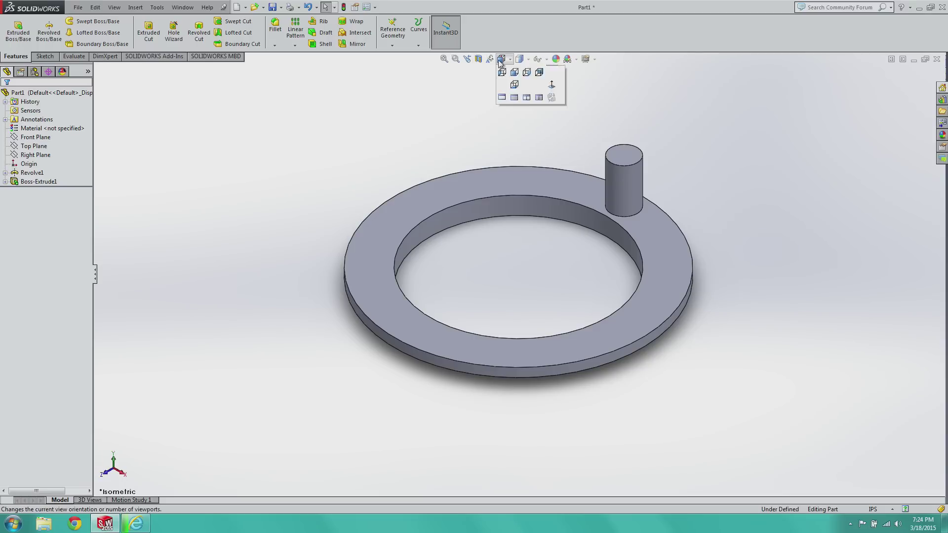
click(509, 79)
scroll(614, 157, down, 3)
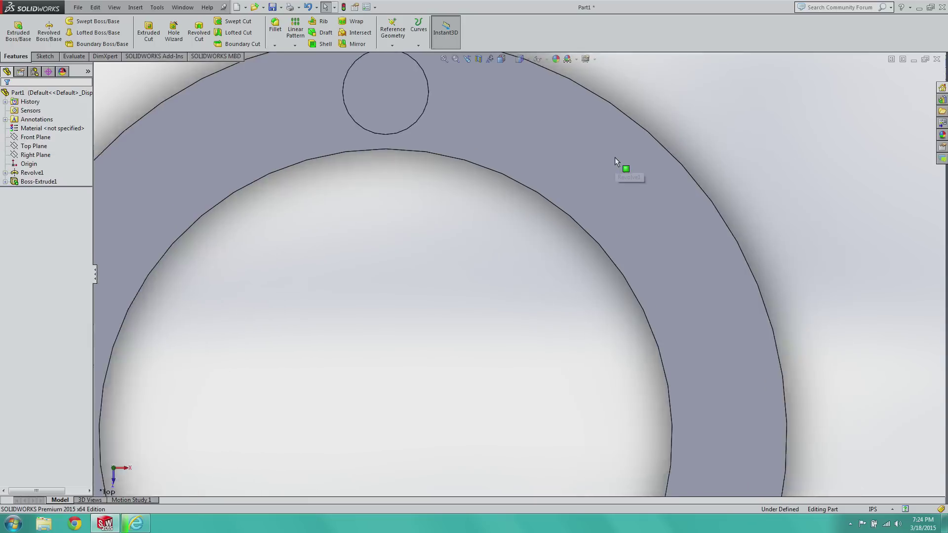
scroll(473, 120, up, 5)
scroll(447, 209, down, 3)
scroll(489, 242, down, 2)
scroll(489, 241, down, 1)
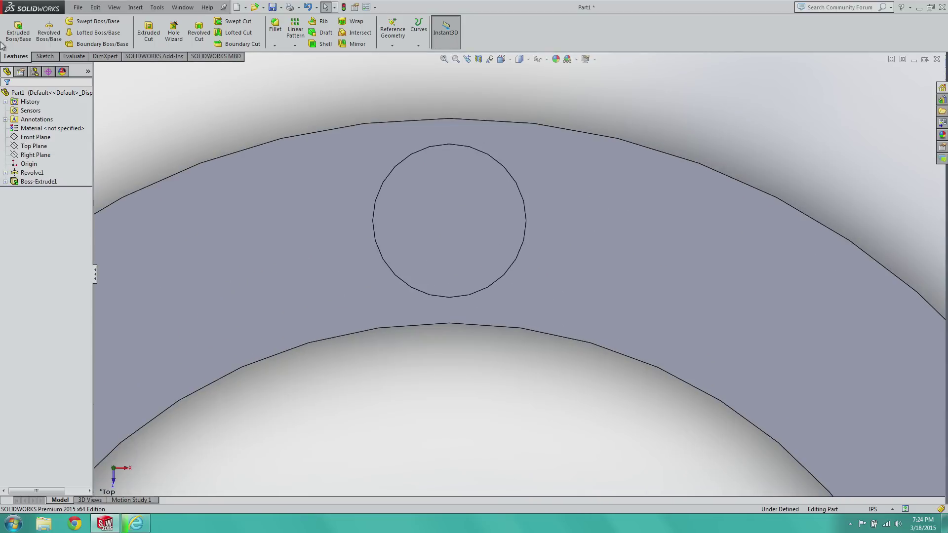
click(45, 56)
click(13, 25)
click(442, 224)
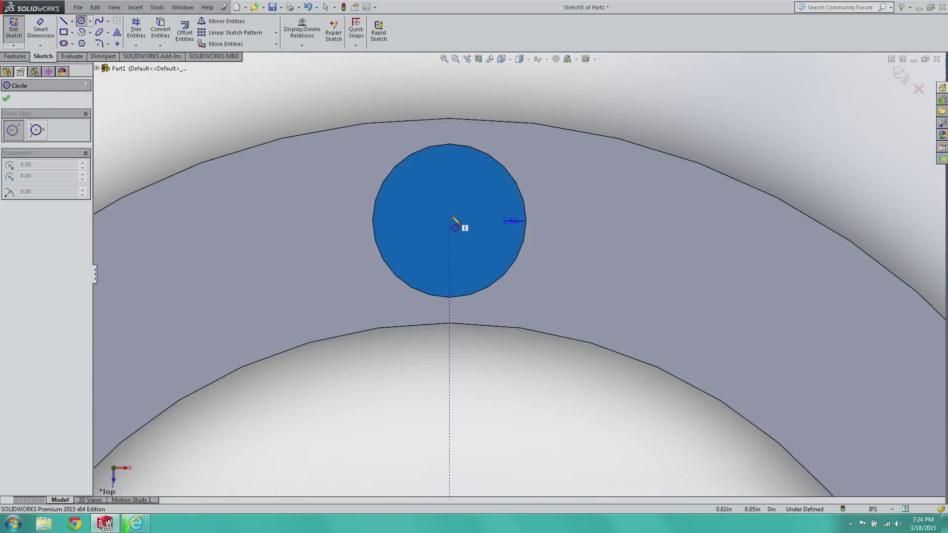
Step: Draw a vertical centerline across the boss top from bottom to top edge
click(71, 22)
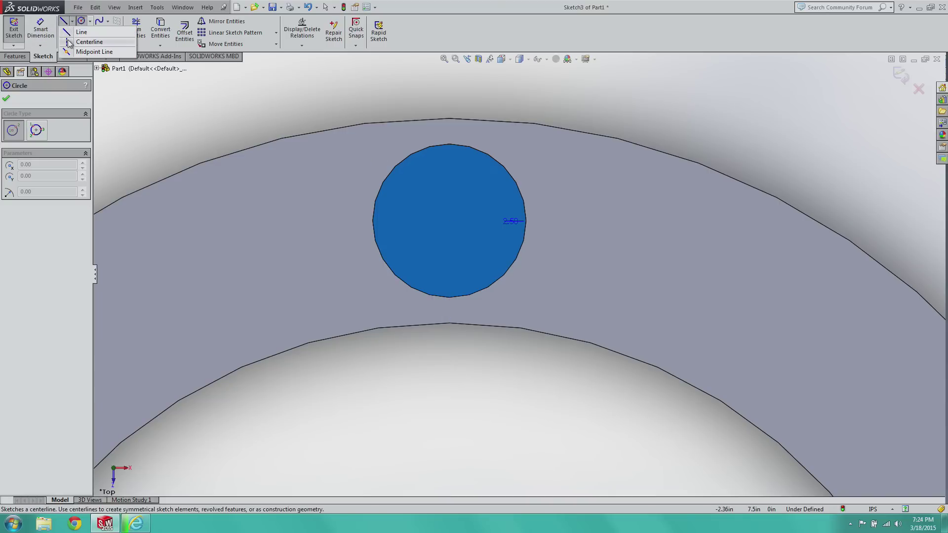
click(82, 40)
click(450, 297)
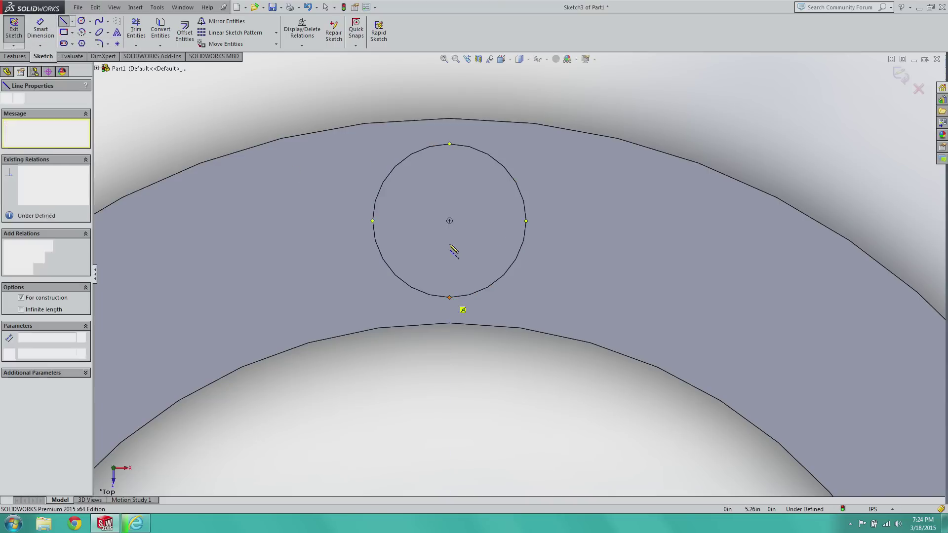
click(450, 143)
key(Escape)
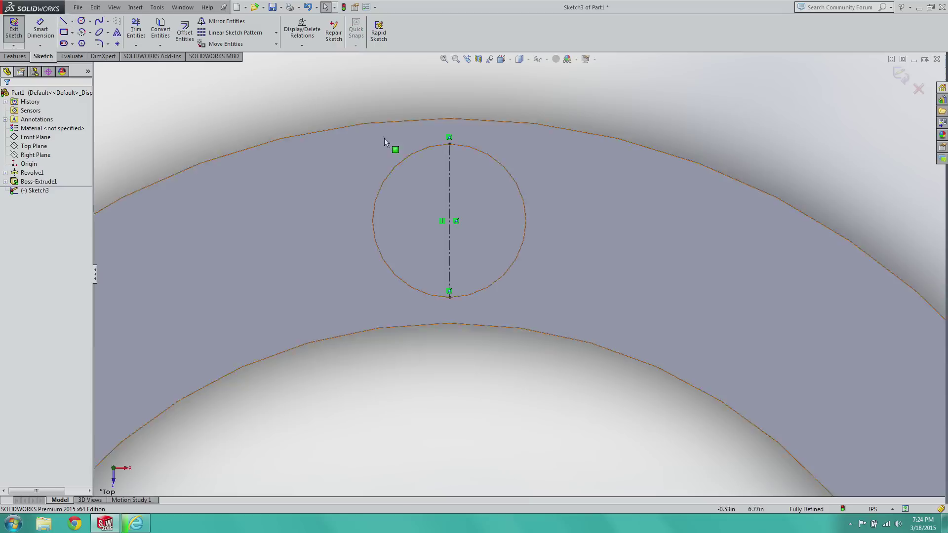
Step: Draw a 0.25-radius circle at the centerline's midpoint and exit the sketch
click(81, 21)
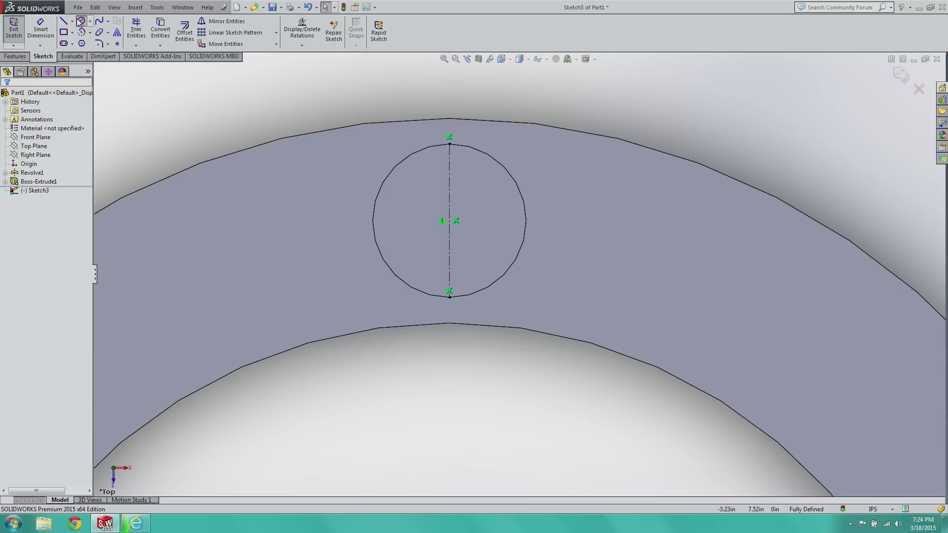
click(450, 220)
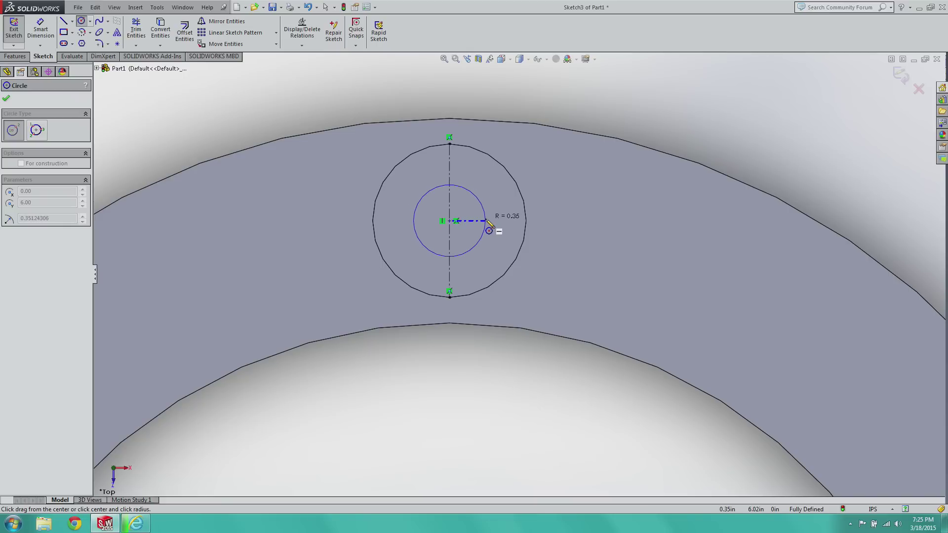
click(487, 221)
text(.25)
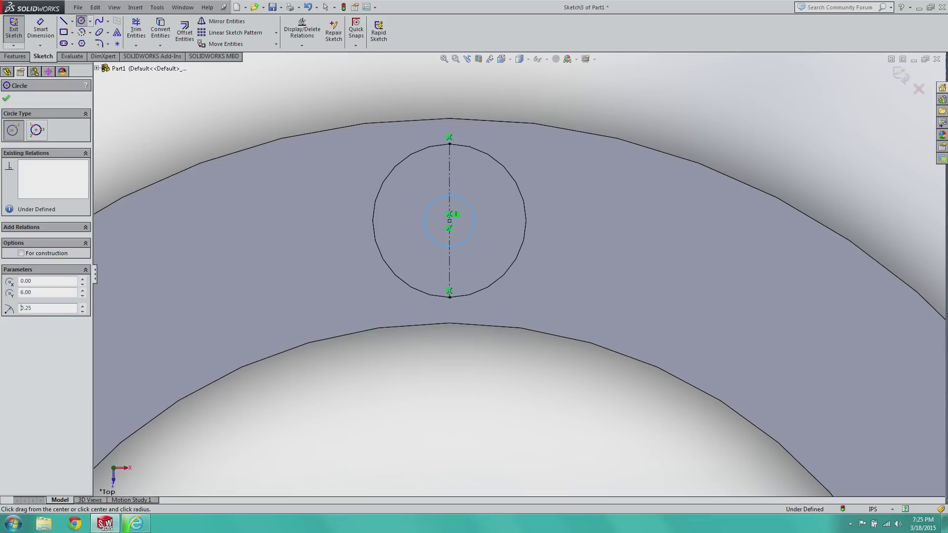
click(6, 99)
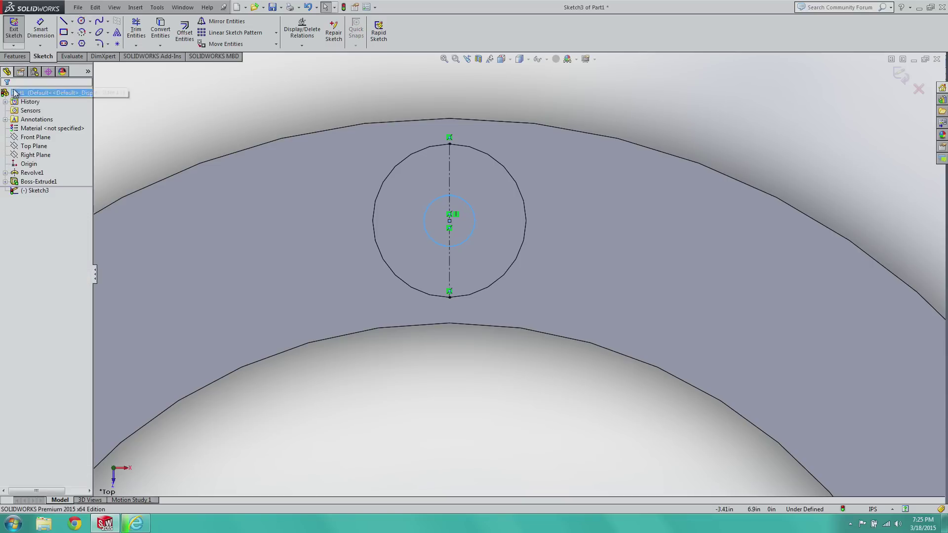
click(14, 29)
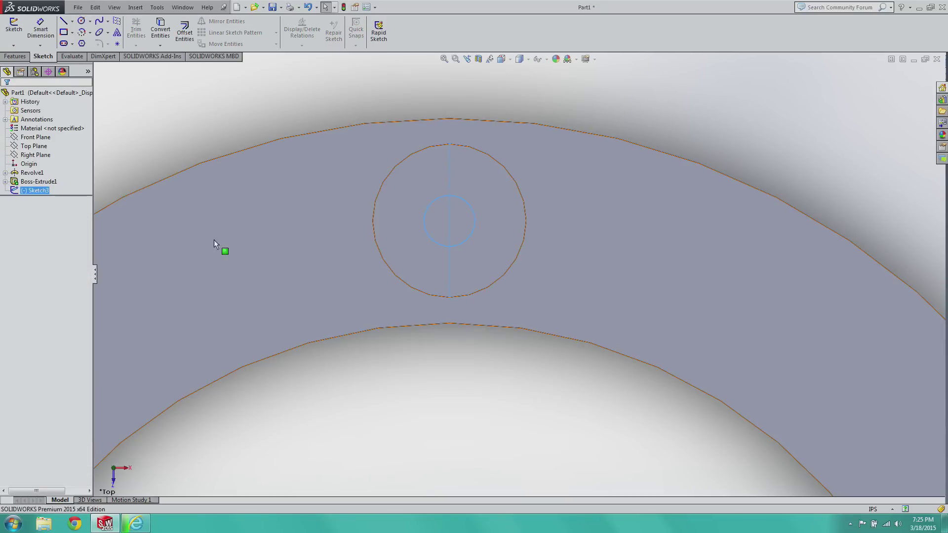
Step: Reopen Sketch3, delete the centerline, and exit the sketch
scroll(368, 226, up, 4)
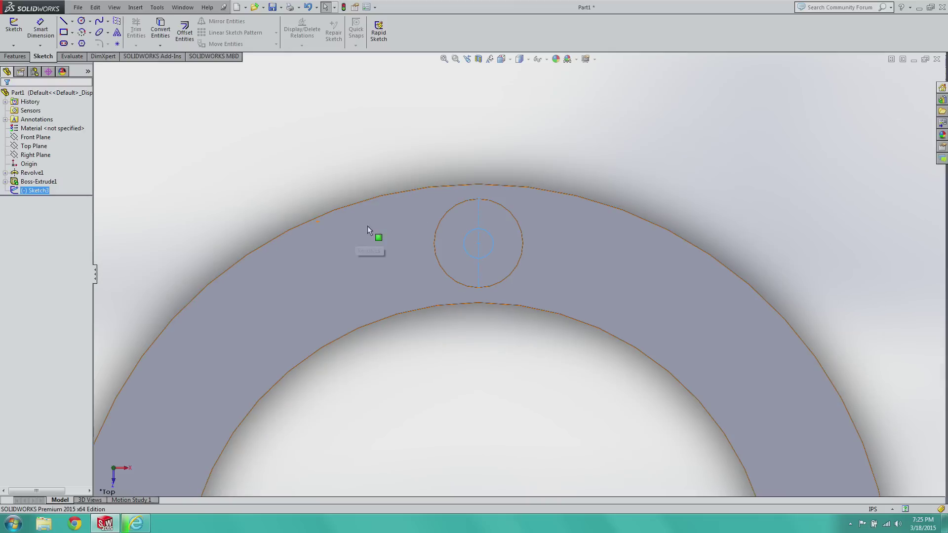
double_click(477, 274)
click(478, 273)
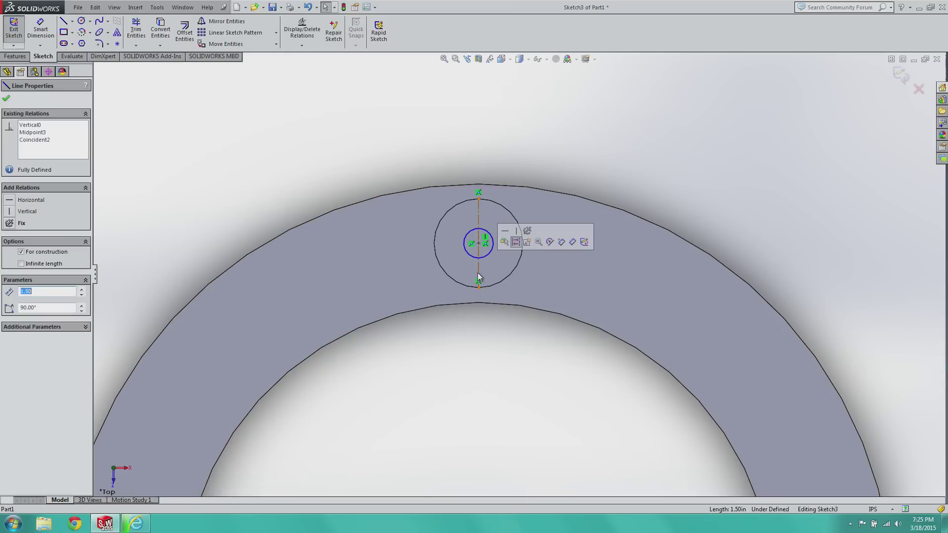
key(Delete)
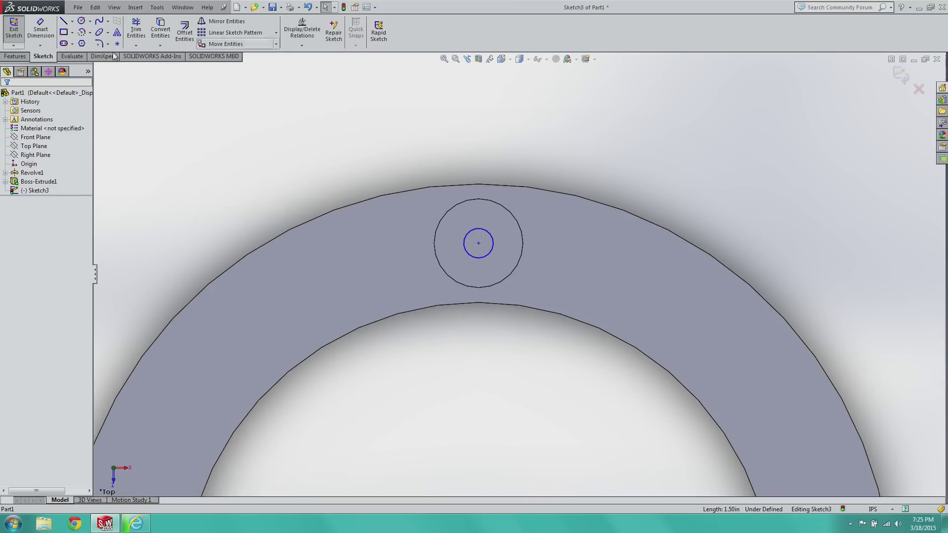
click(14, 30)
Step: Cut Sketch3's small circle Through All down the boss centre, viewed in Isometric
click(159, 40)
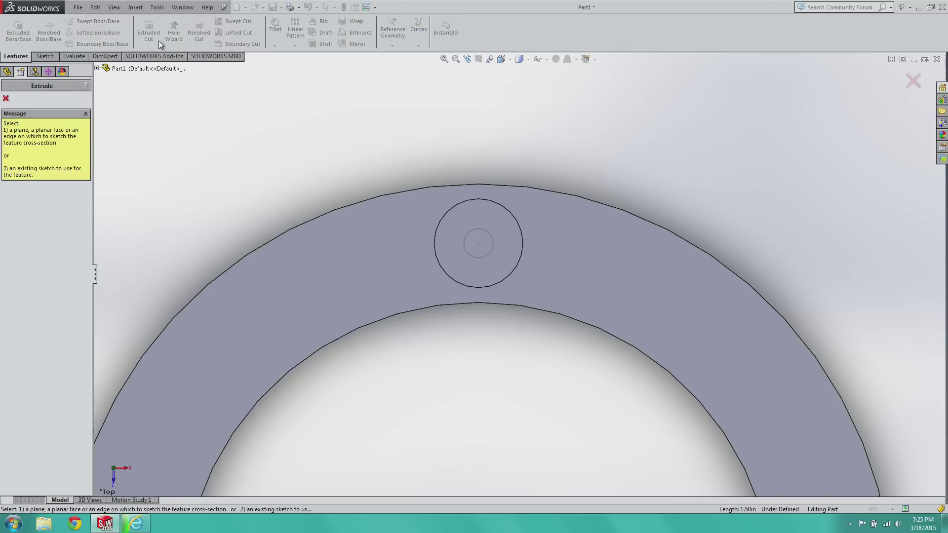
click(502, 59)
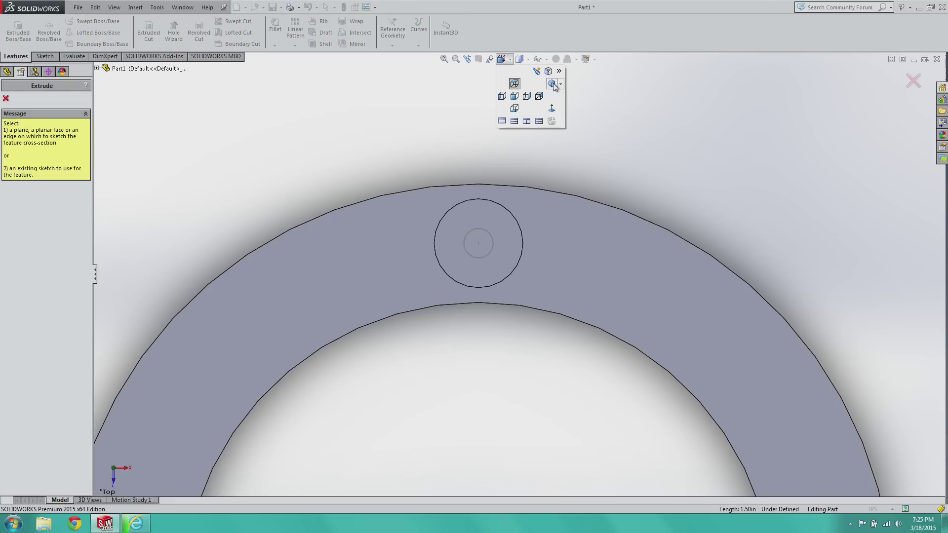
click(552, 83)
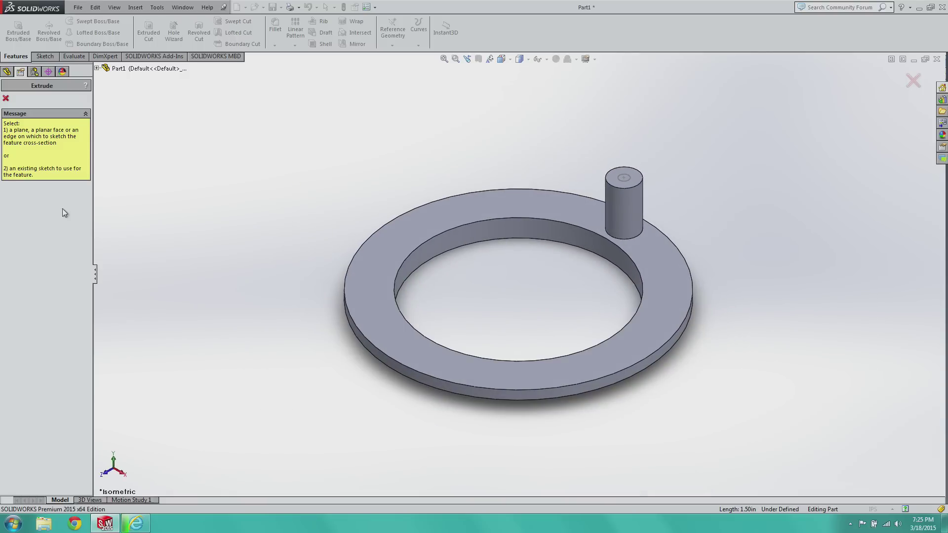
click(629, 181)
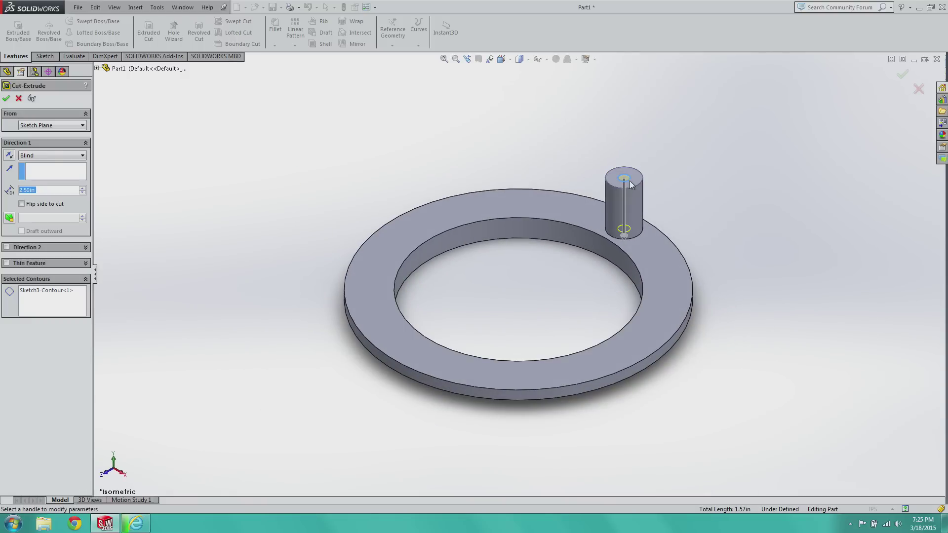
click(36, 156)
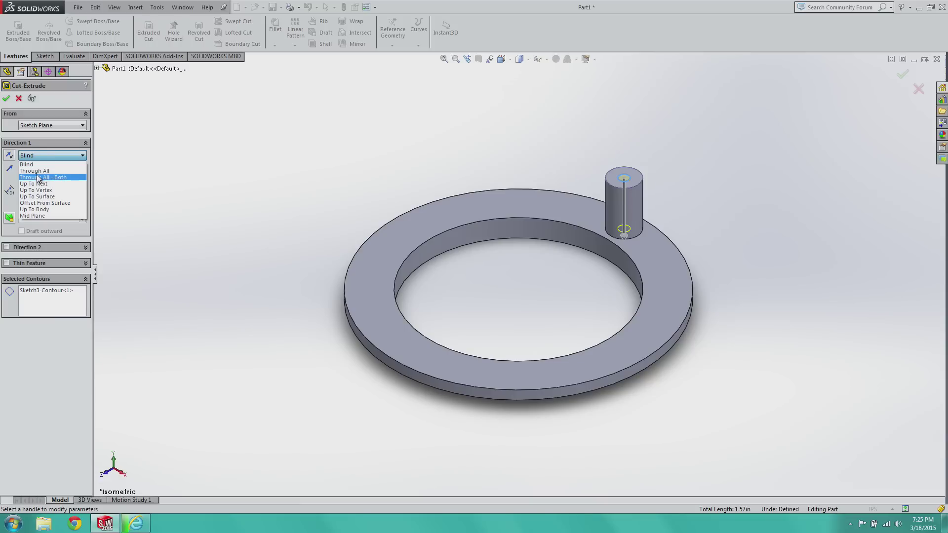
click(35, 171)
click(6, 99)
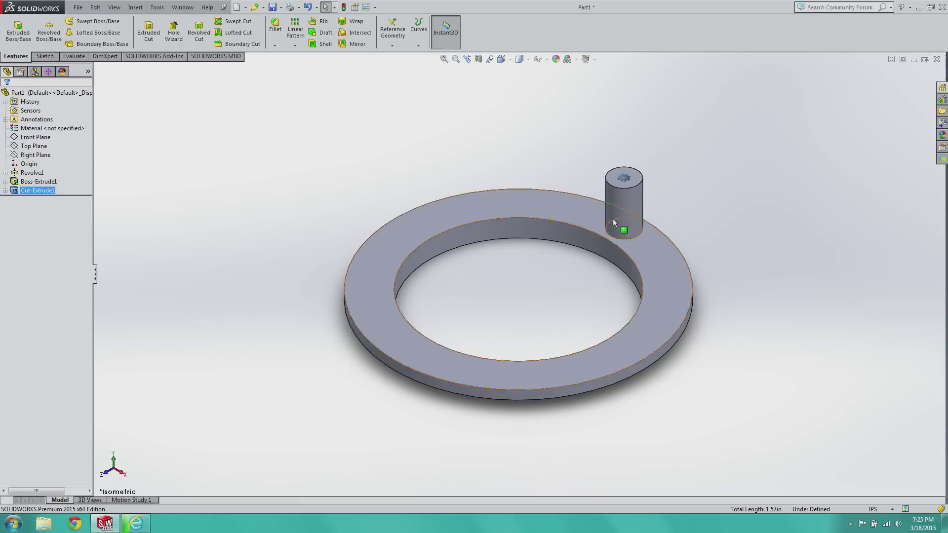
Step: Clear the selection, switch to the Top view and zoom in on the boss's central hole
click(718, 202)
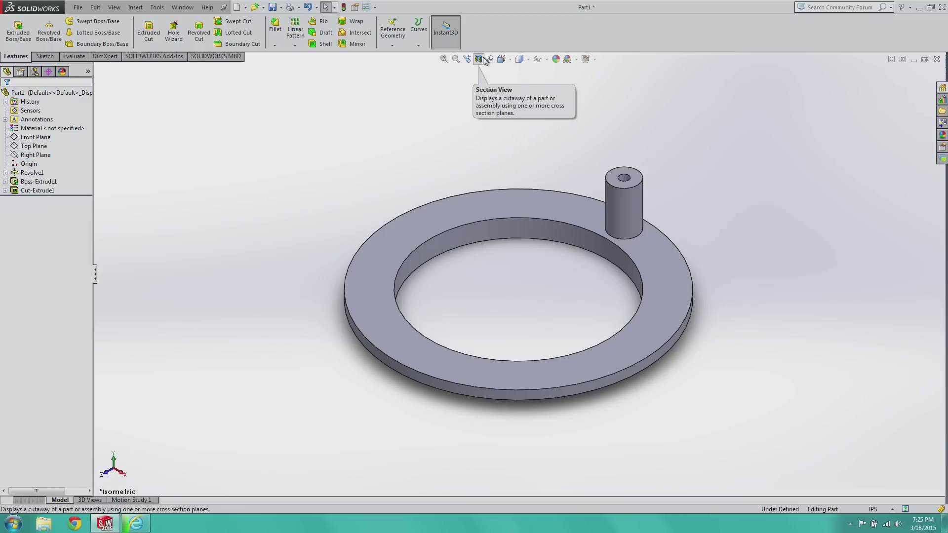
click(501, 59)
click(514, 84)
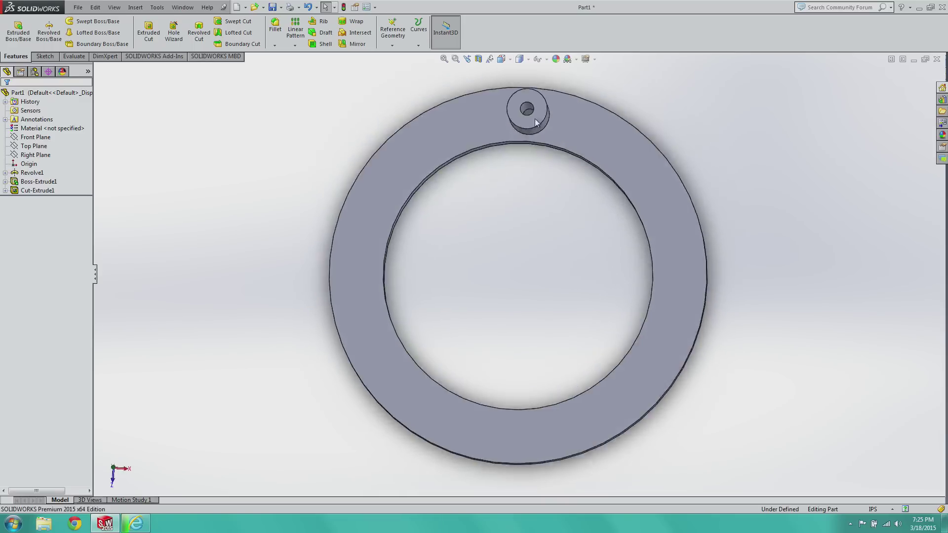
scroll(514, 102, down, 8)
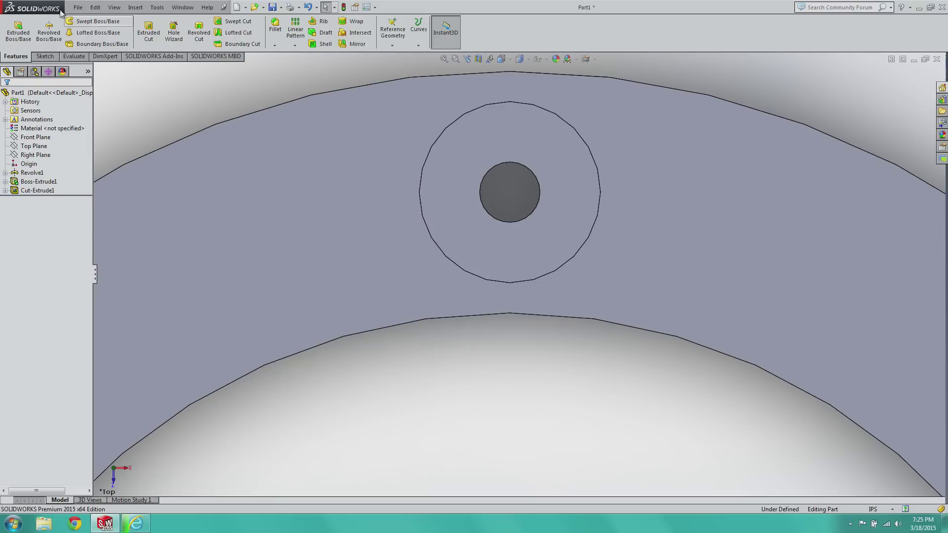
Step: Sketch a construction centerline on the boss top from the central hole to the rim
click(45, 56)
click(72, 22)
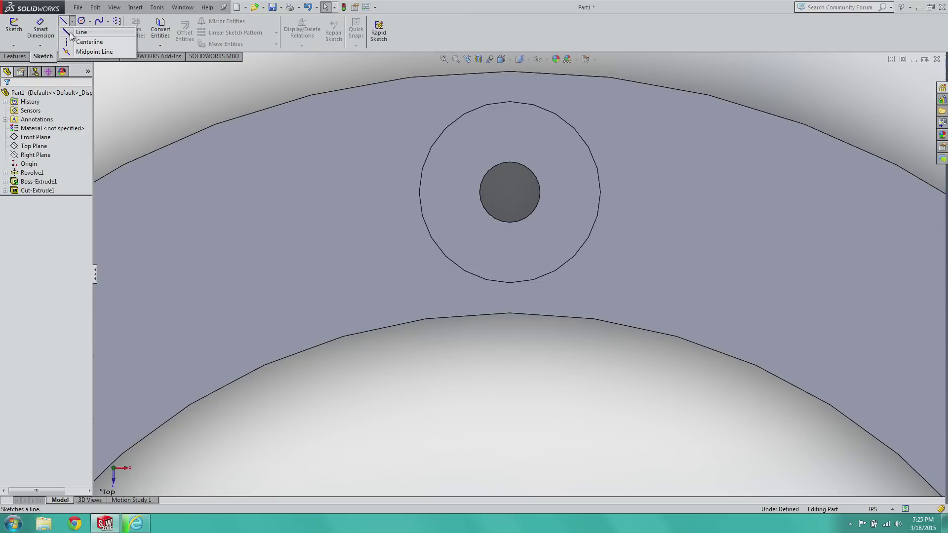
click(82, 32)
click(505, 160)
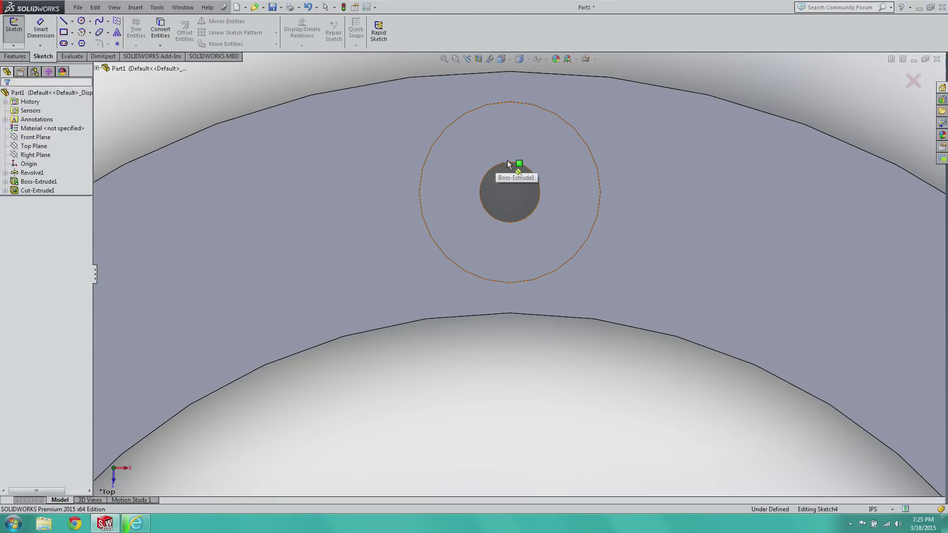
click(509, 162)
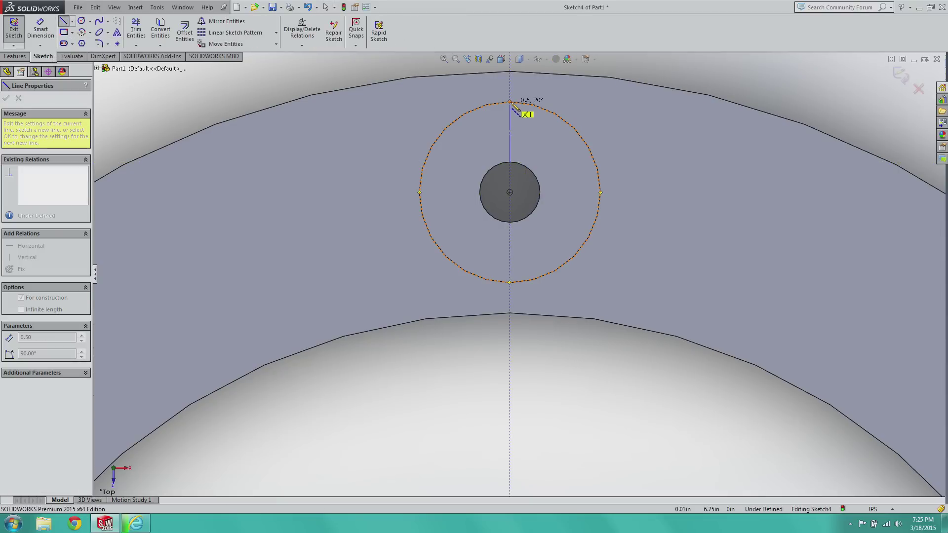
click(510, 101)
key(Escape)
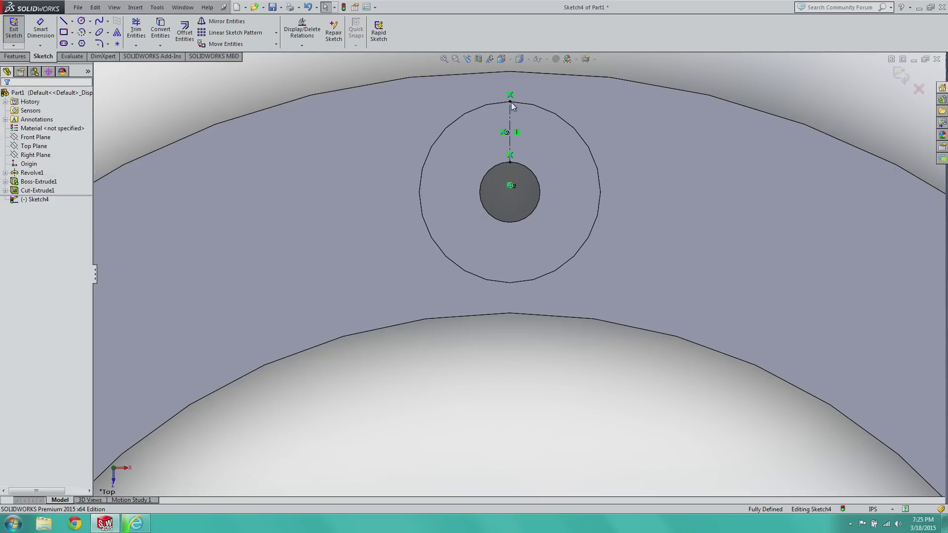
Step: Add a 0.0625-radius circle at the centerline's midpoint, then delete the centerline
scroll(514, 128, down, 5)
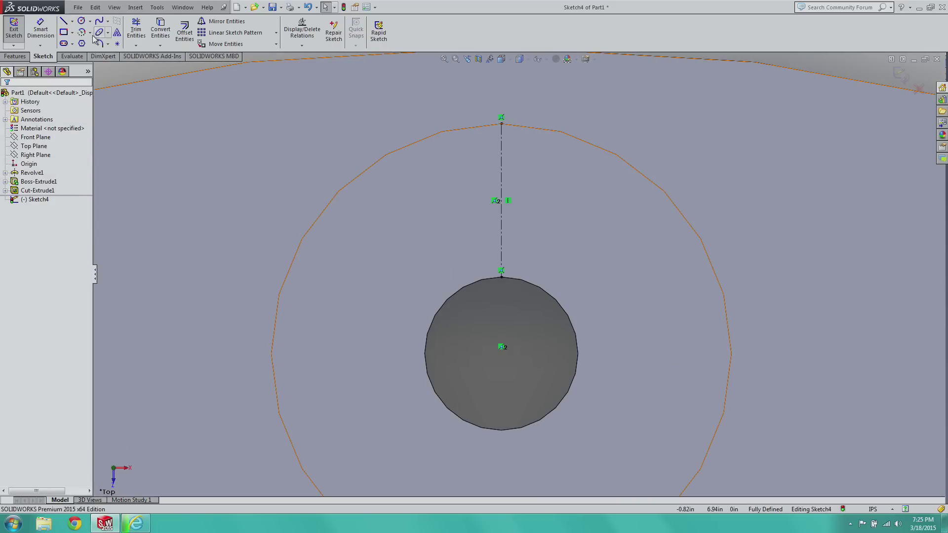
click(81, 21)
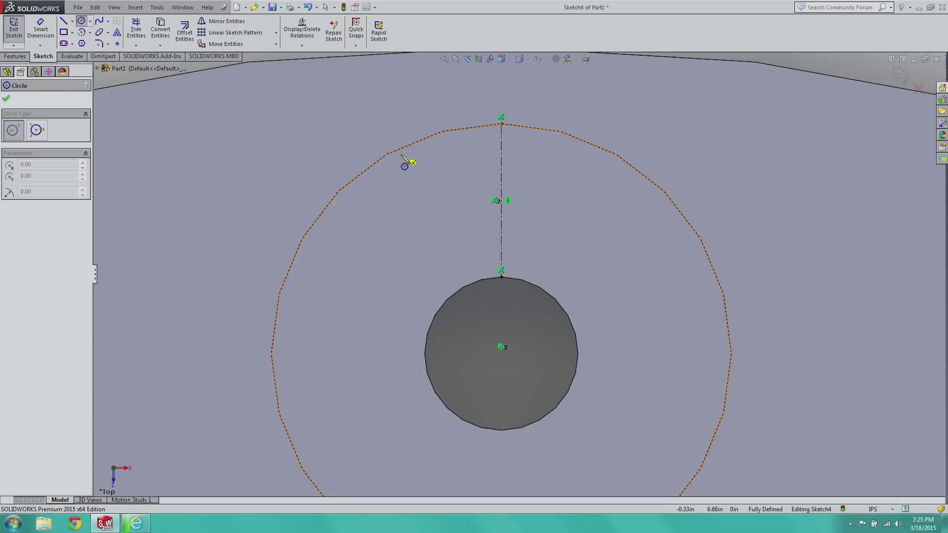
click(502, 201)
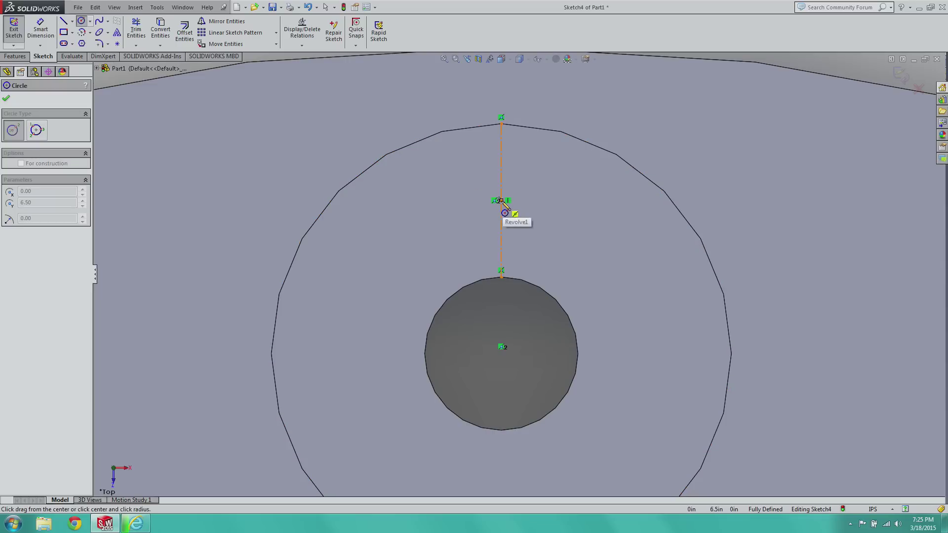
click(535, 204)
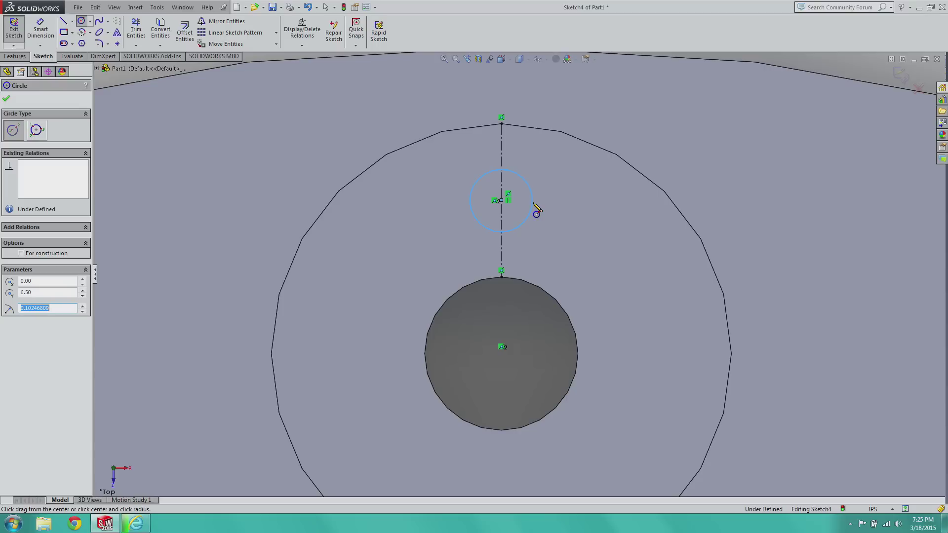
text(1)
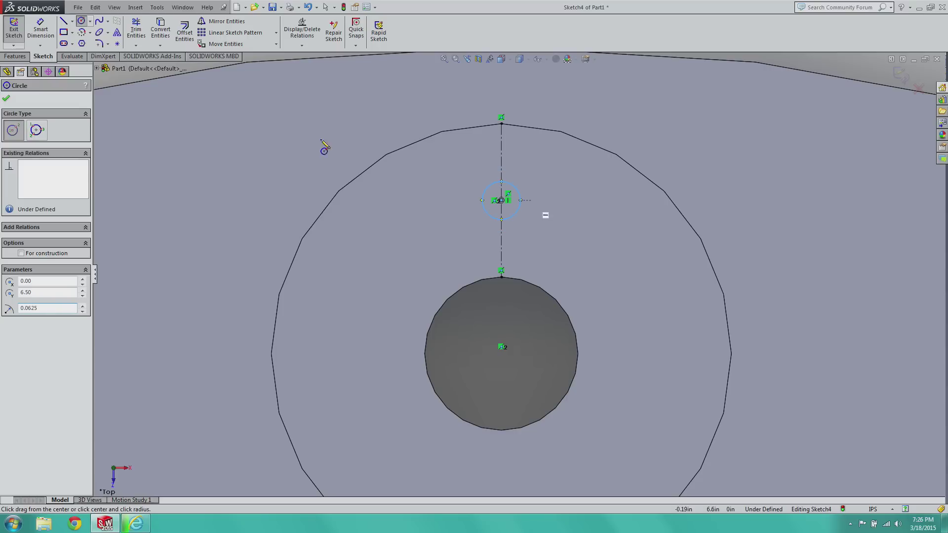
key(Escape)
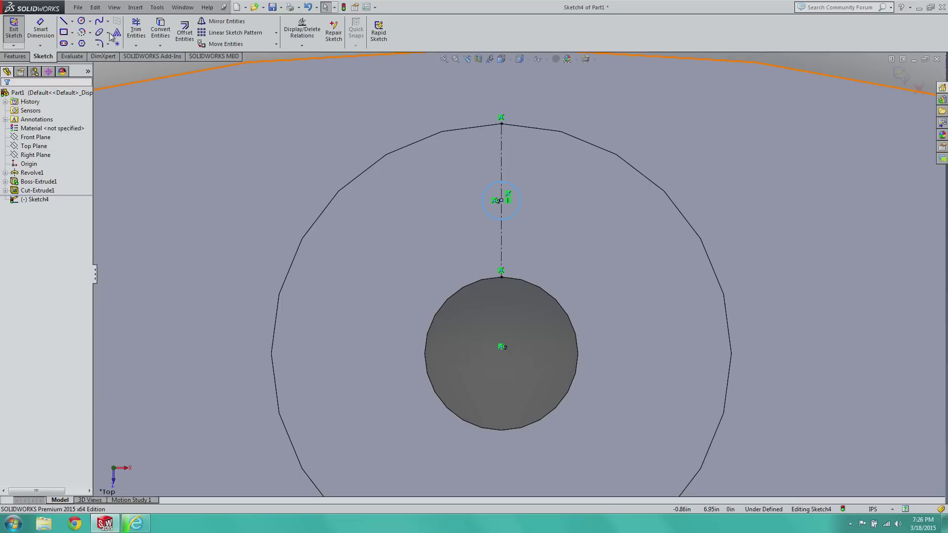
click(503, 165)
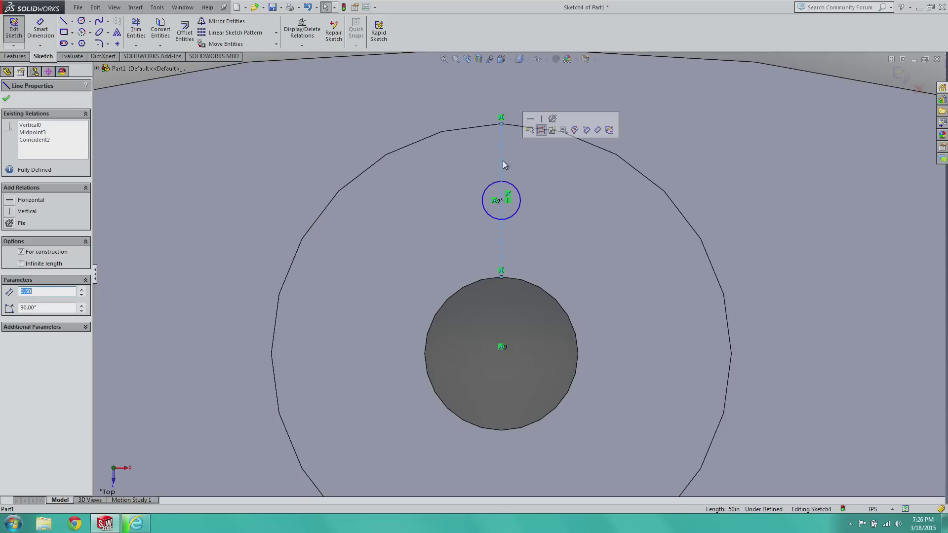
key(Delete)
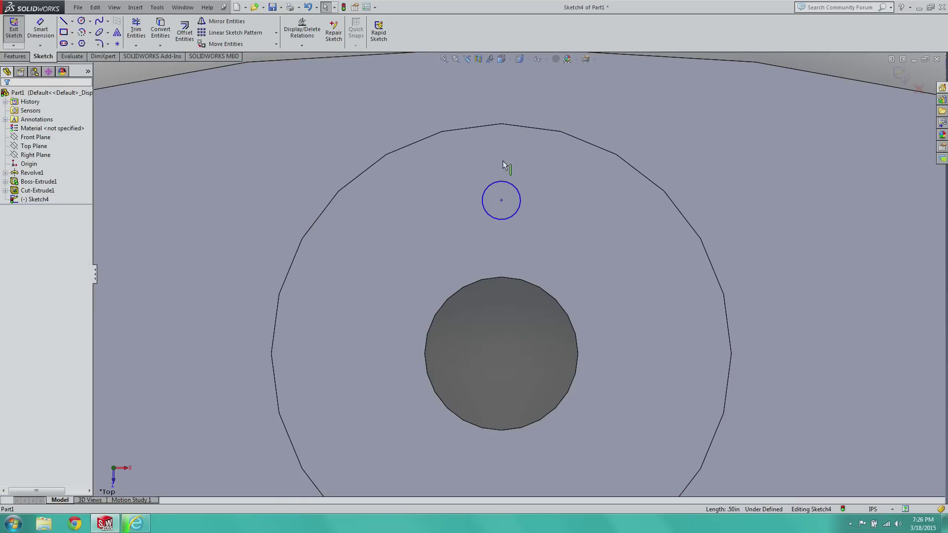
Step: Exit the sketch and cut the small circle Through All as Cut-Extrude2
click(15, 29)
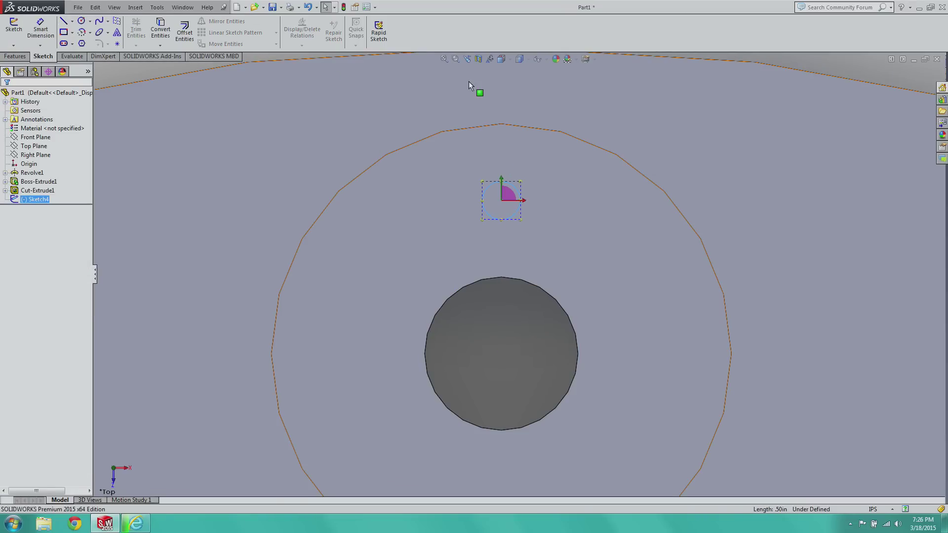
scroll(530, 248, up, 3)
click(501, 60)
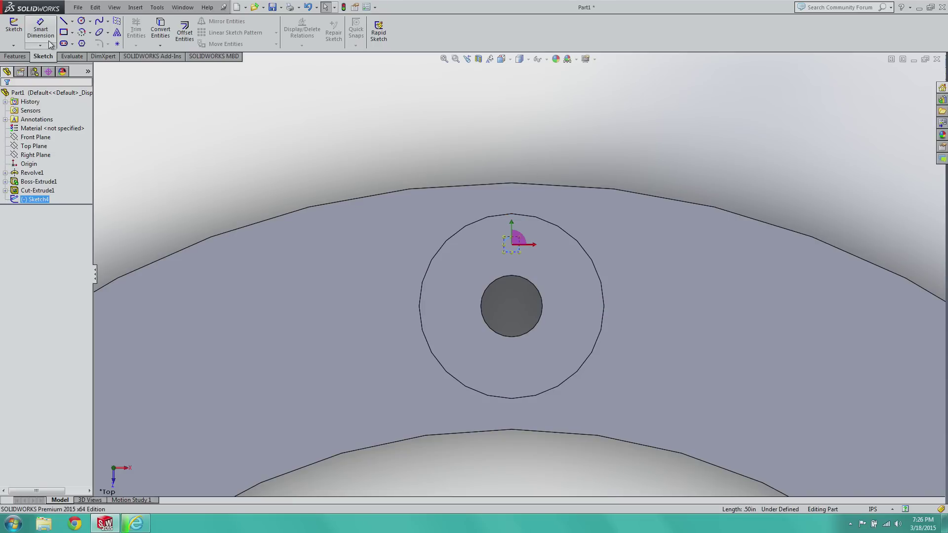
click(20, 58)
click(148, 33)
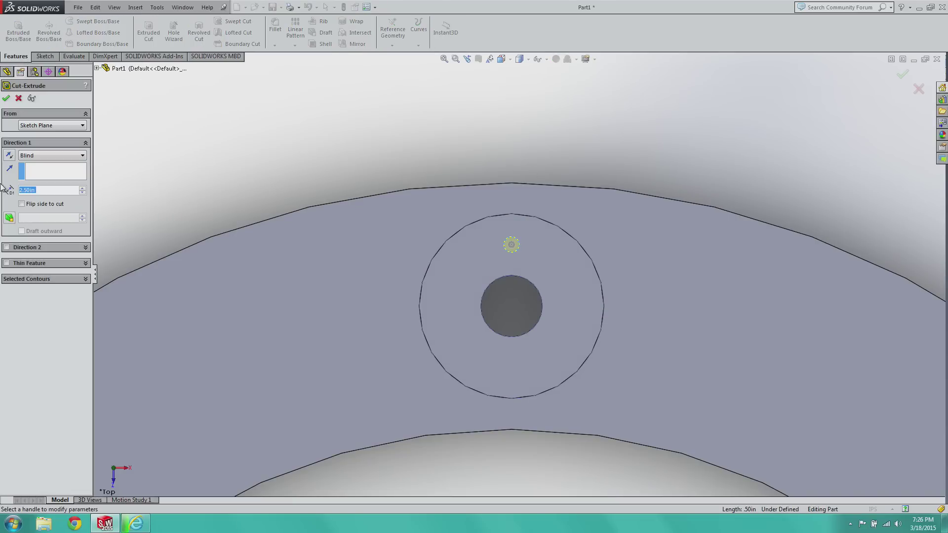
click(44, 155)
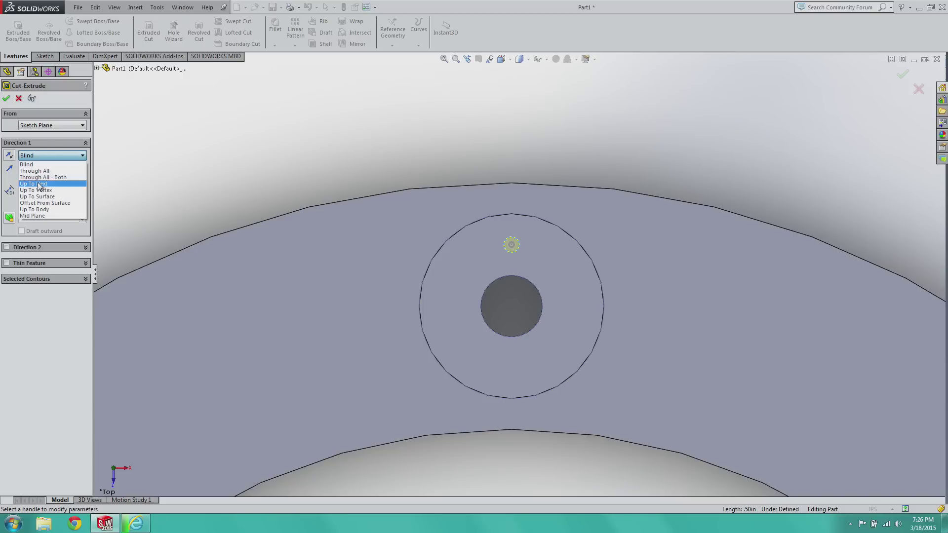
click(42, 169)
click(7, 98)
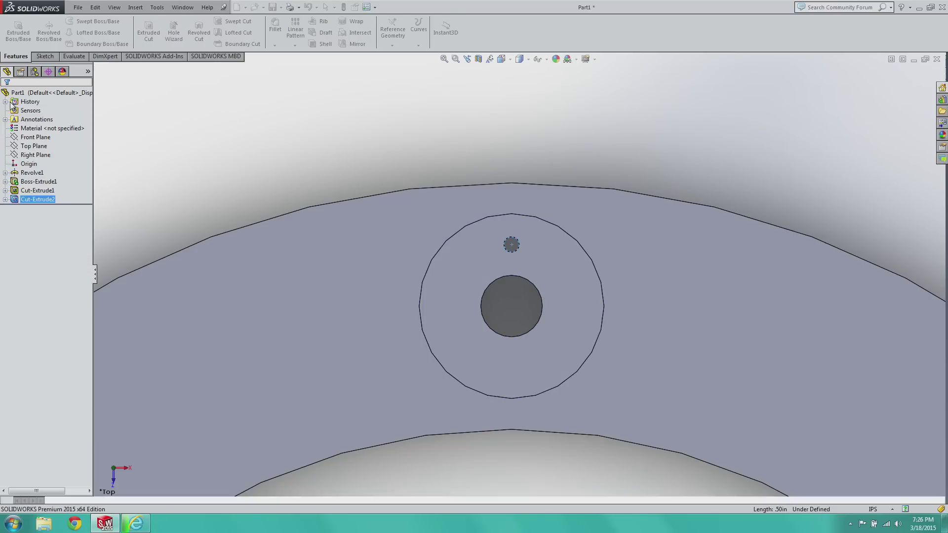
click(533, 170)
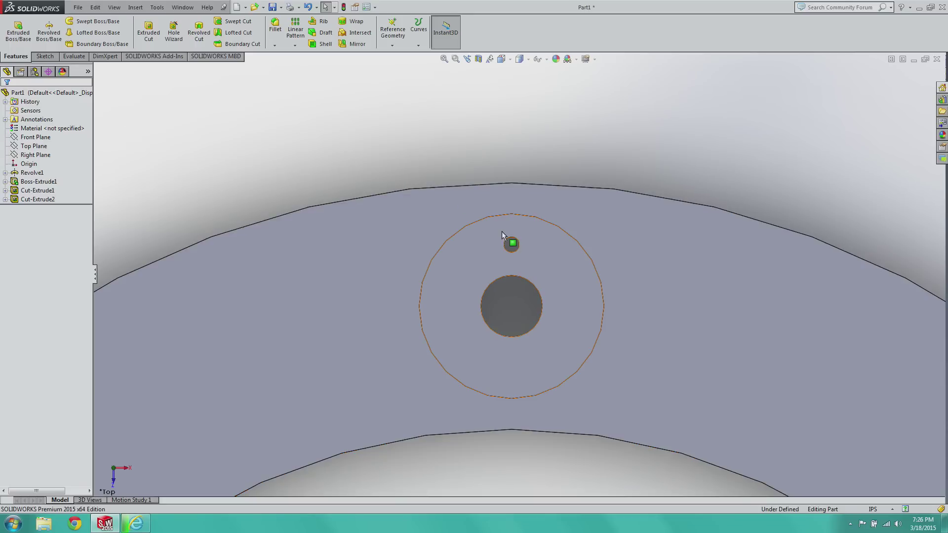
right_click(512, 127)
click(438, 88)
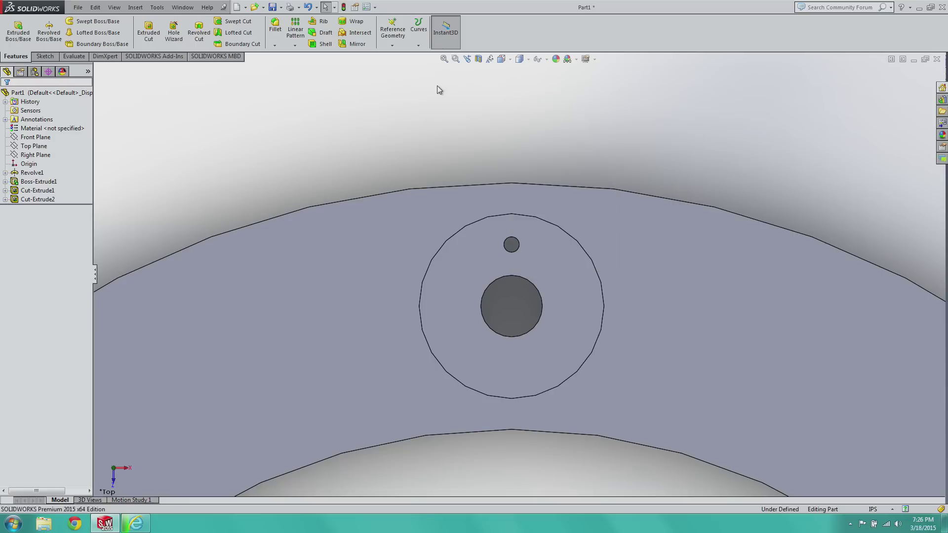
Step: Switch to the Isometric view, zoom in on the boss, and turn on Temporary Axes
click(501, 59)
click(502, 59)
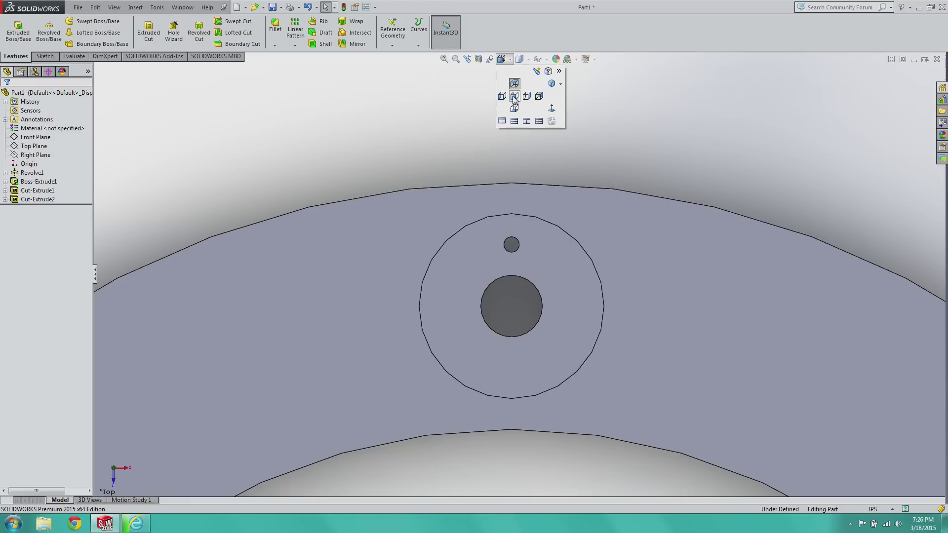
click(552, 85)
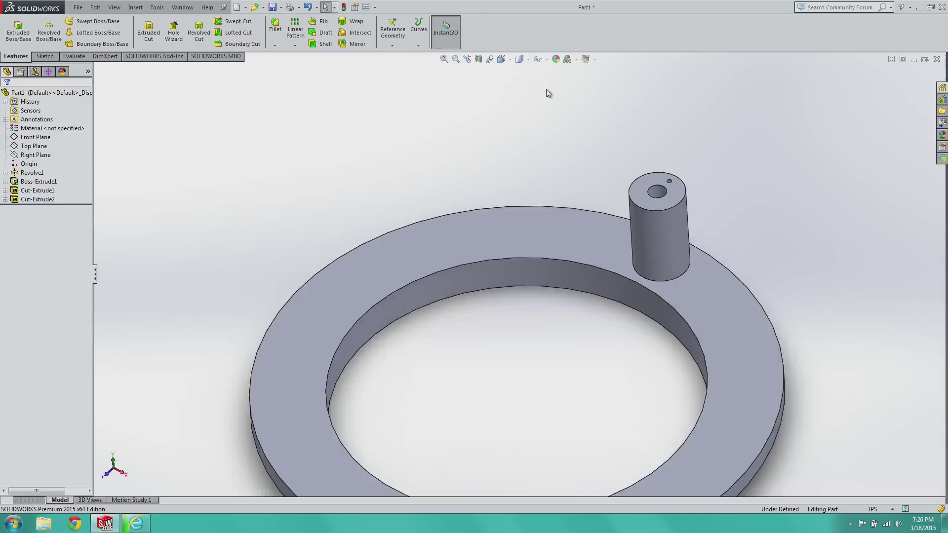
scroll(642, 205, down, 4)
scroll(555, 190, down, 1)
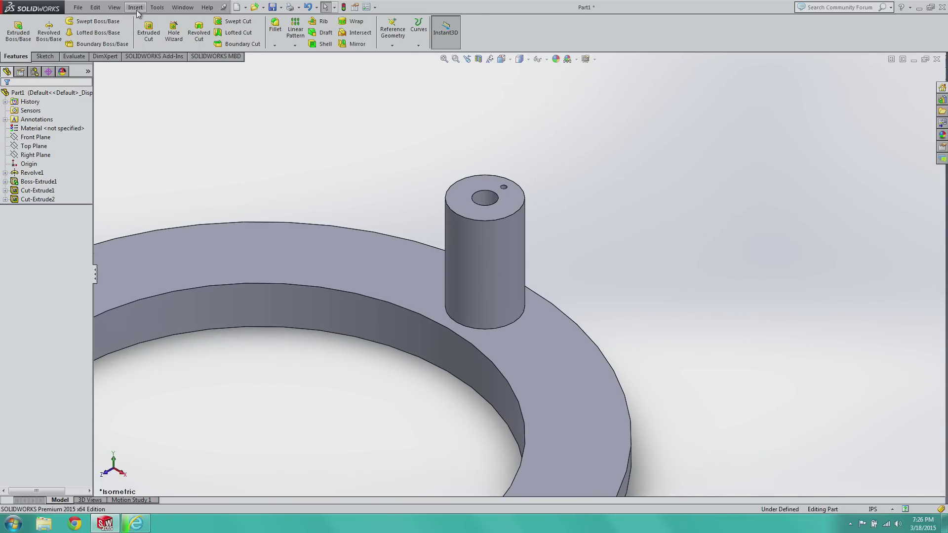
click(114, 7)
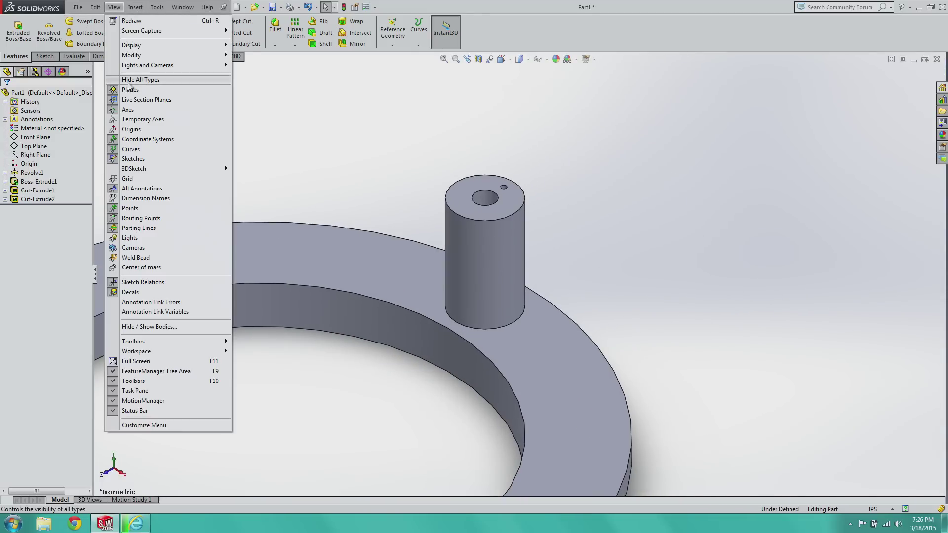
click(137, 120)
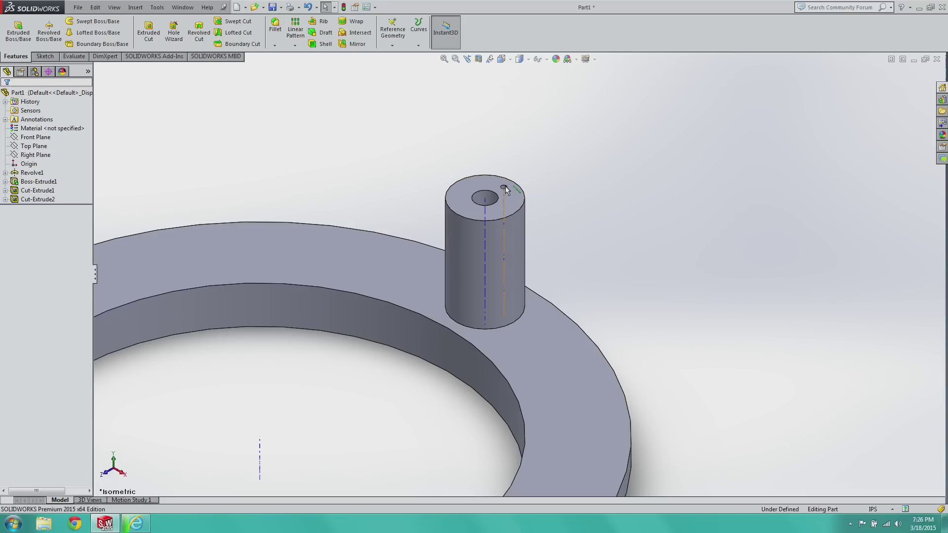
scroll(504, 189, down, 4)
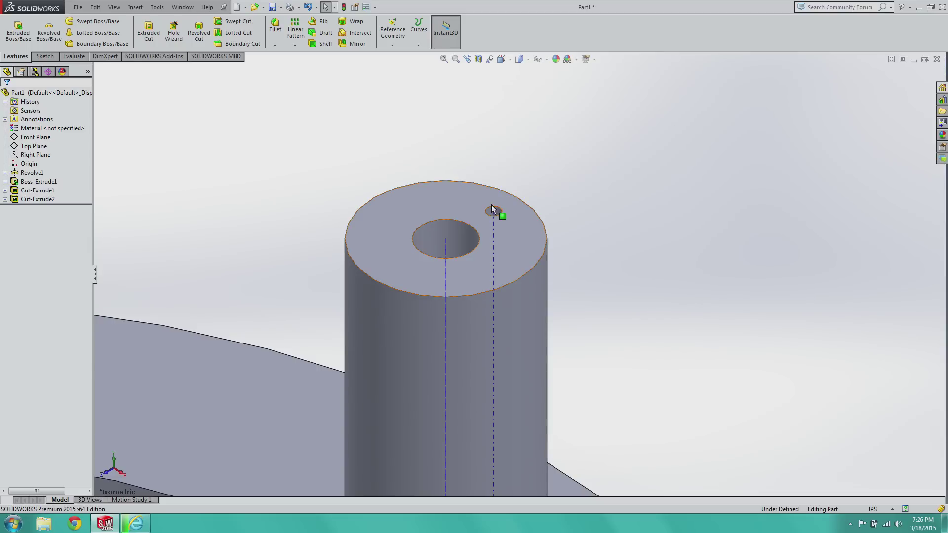
Step: Start a circular pattern of Cut-Extrude2 around Axis<1>, trying 180° and 12 instances
click(492, 213)
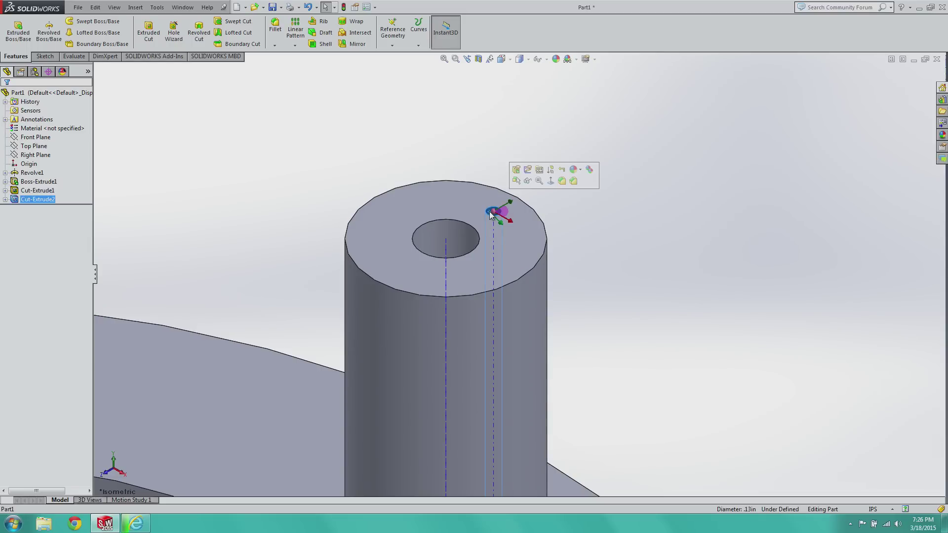
click(294, 45)
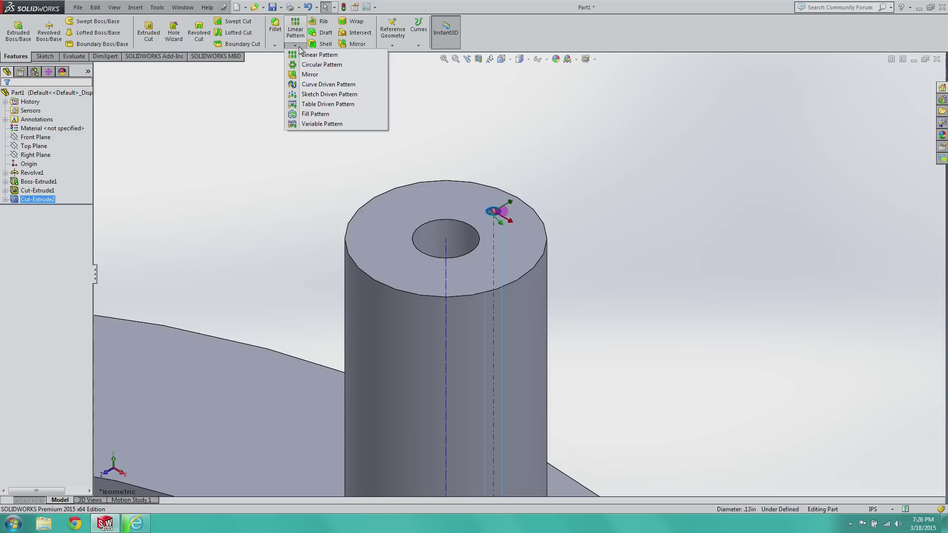
click(311, 70)
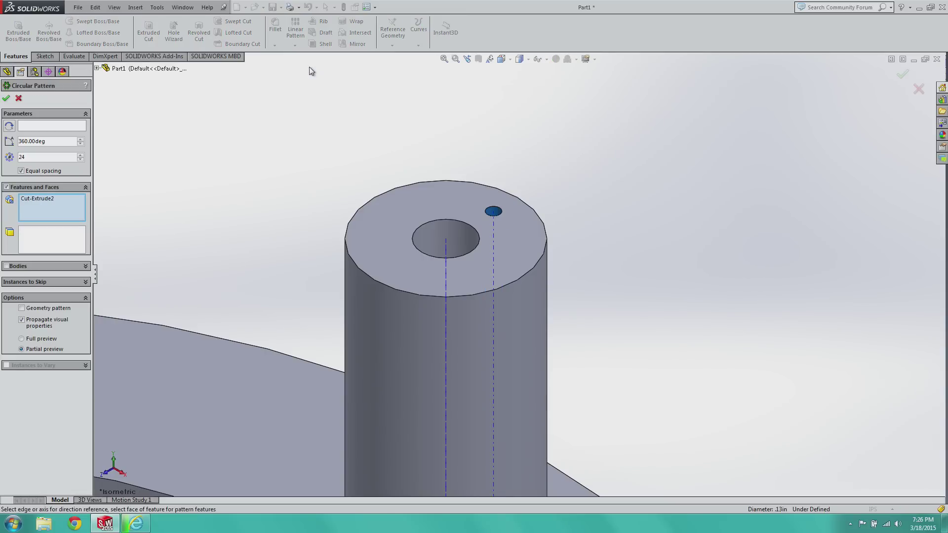
click(445, 245)
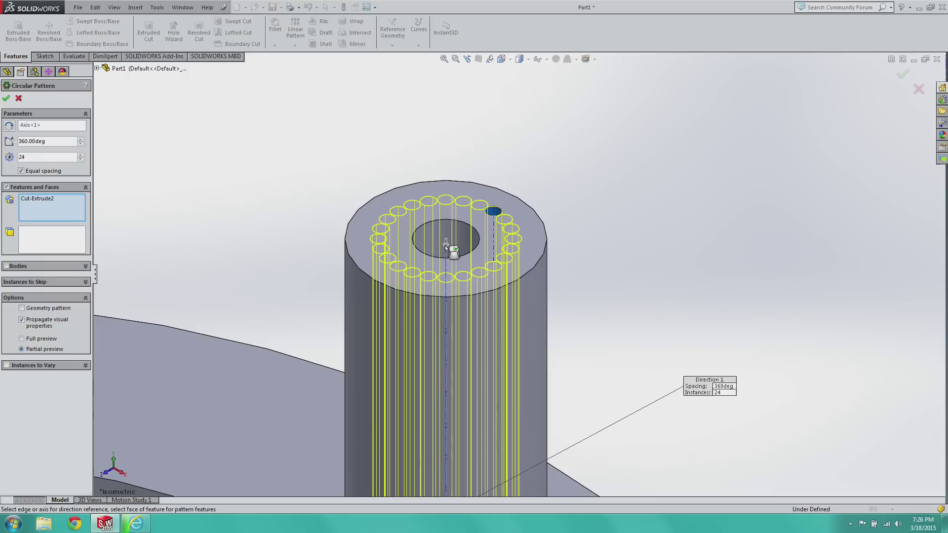
double_click(52, 141)
text(180)
key(Return)
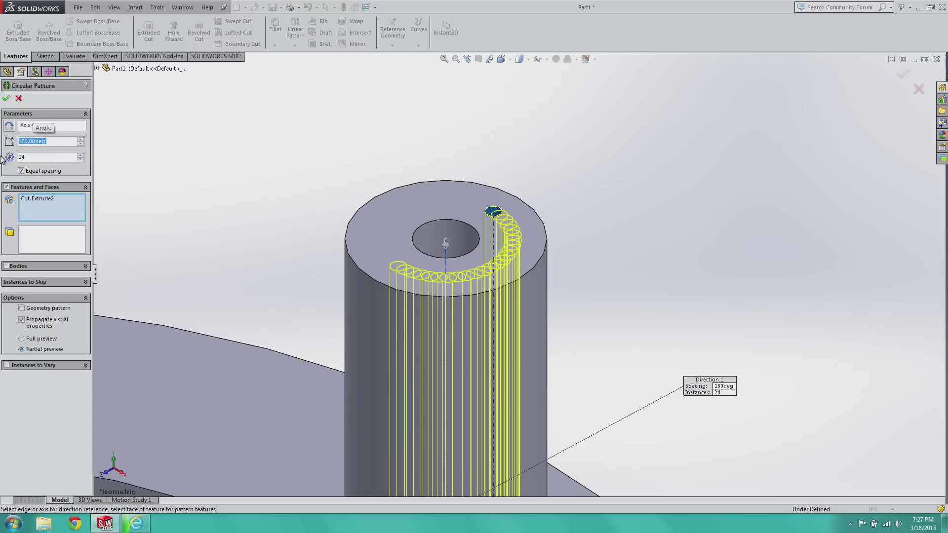
double_click(42, 156)
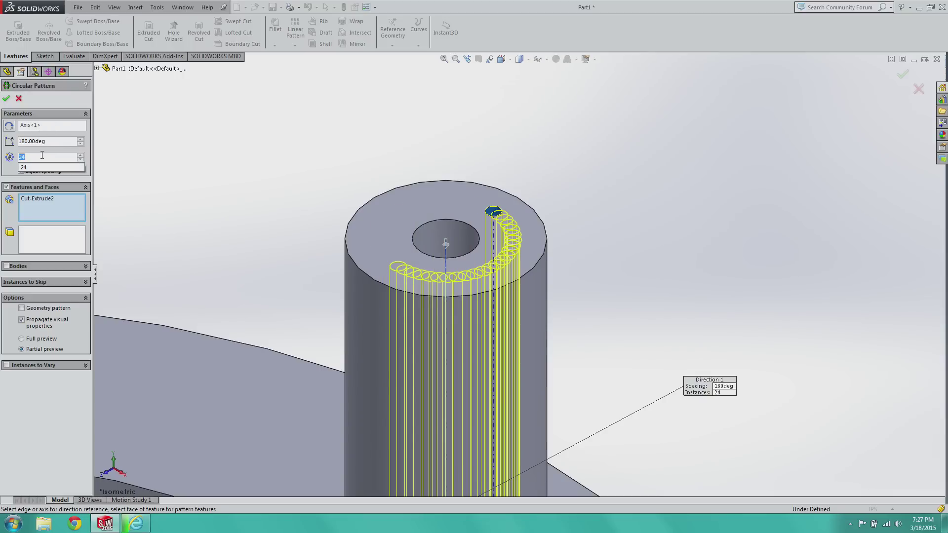
text(12)
key(Return)
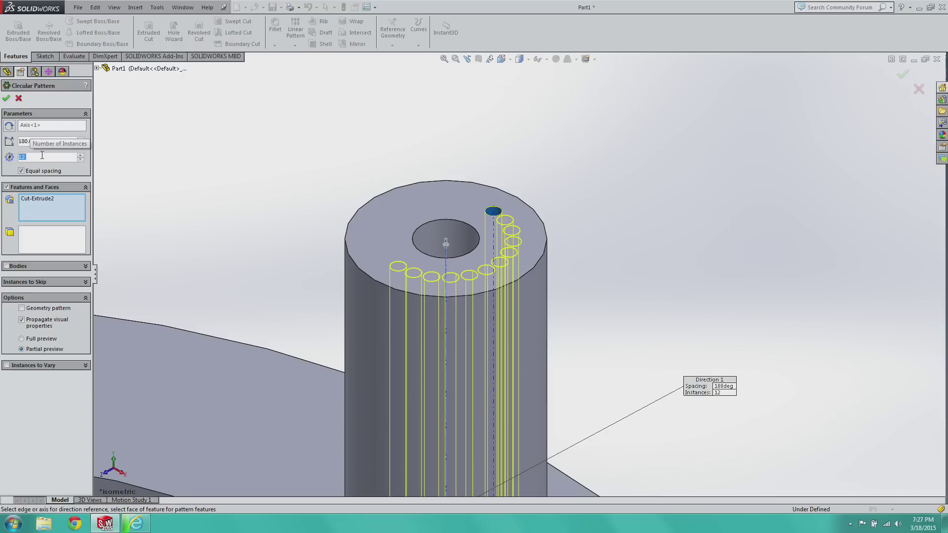
click(41, 156)
Step: Set the hole pattern to 360° with 18 equally spaced instances
drag(45, 143, 18, 142)
text(360)
key(Return)
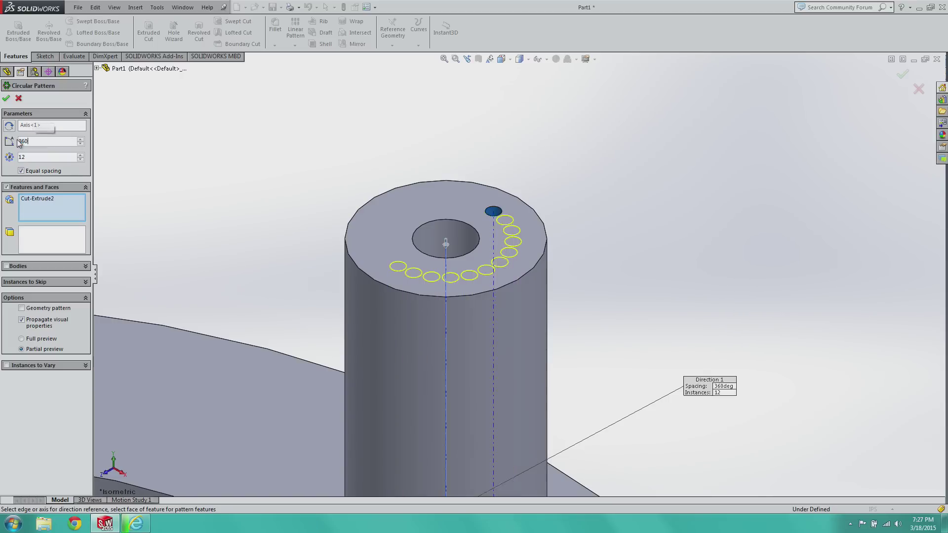
click(26, 157)
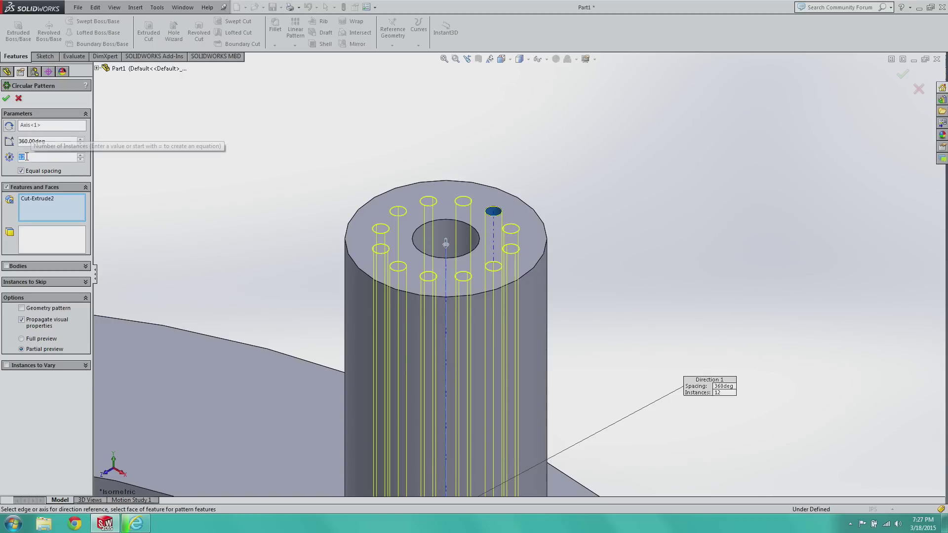
text(2)
key(Return)
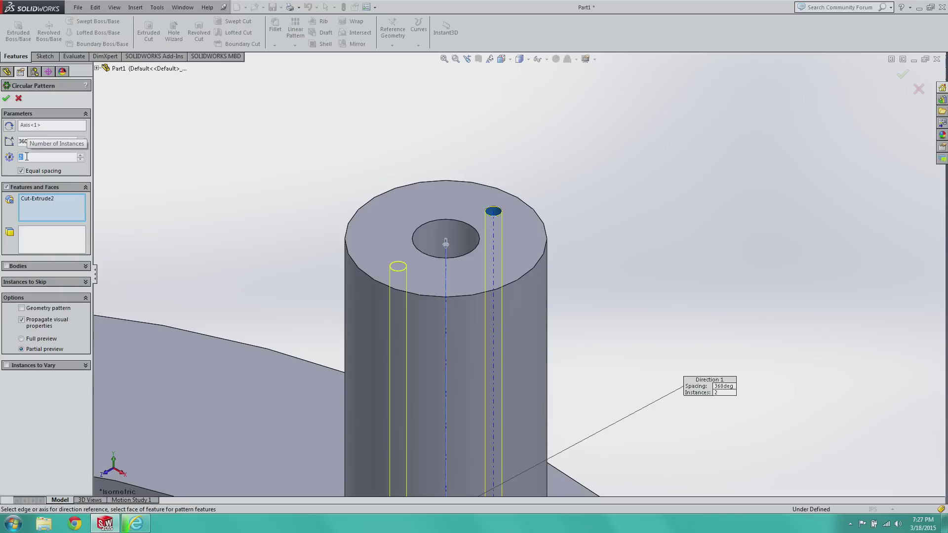
text(3)
key(Return)
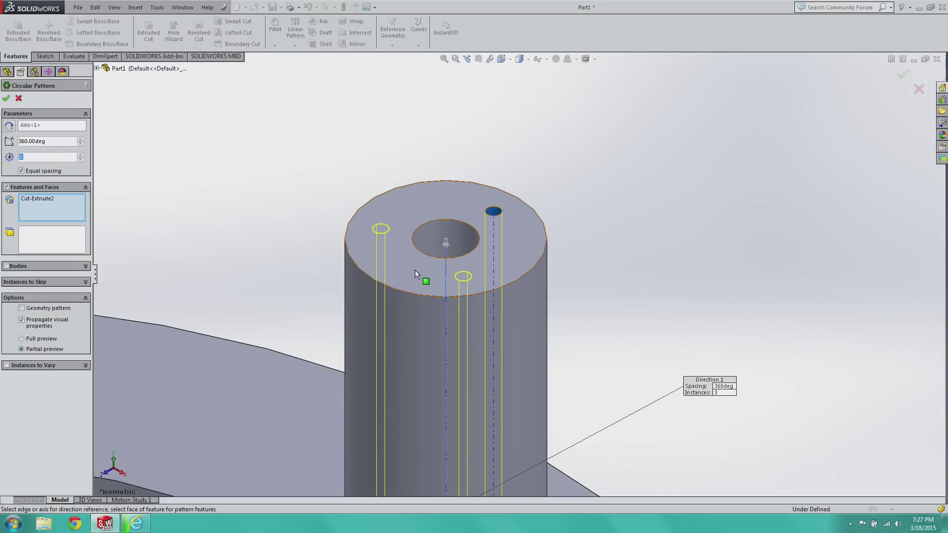
click(45, 156)
text(18)
key(Return)
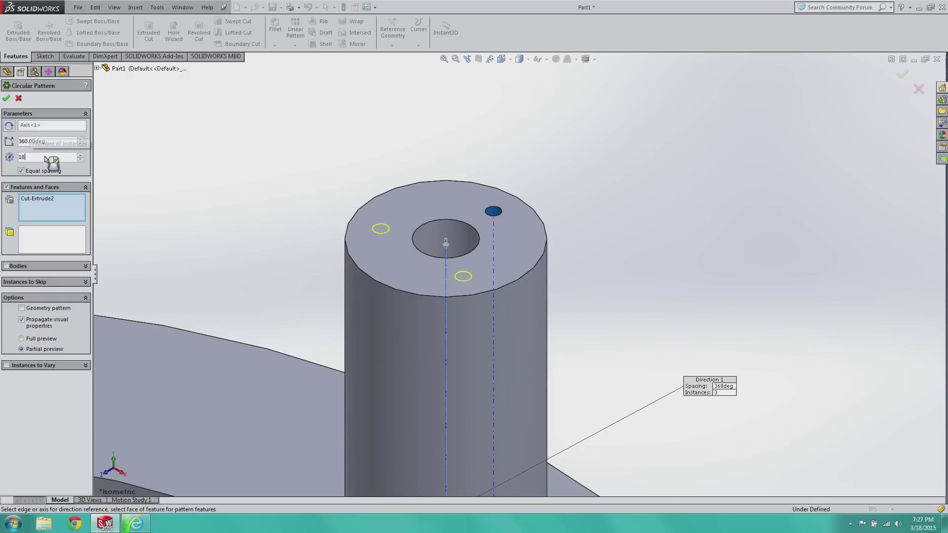
click(6, 98)
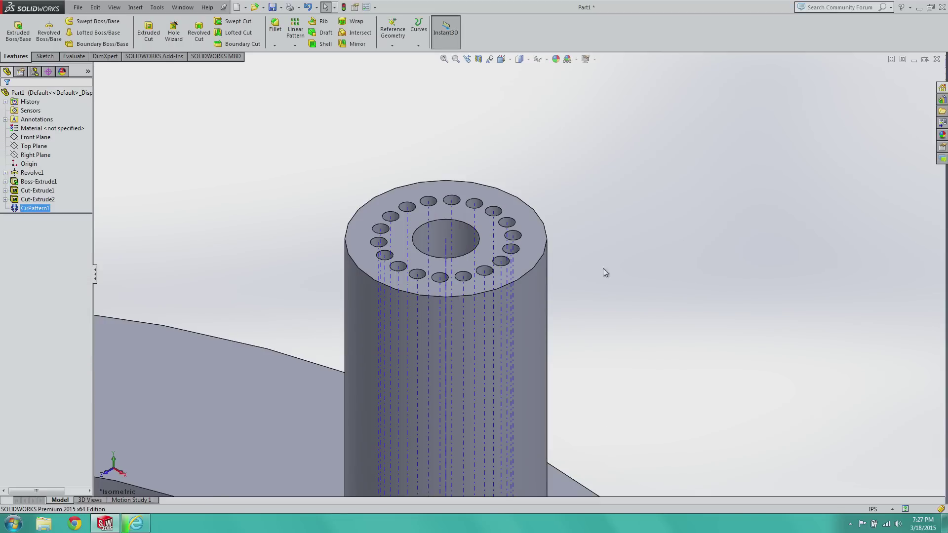
click(646, 243)
scroll(666, 261, up, 3)
scroll(613, 266, up, 4)
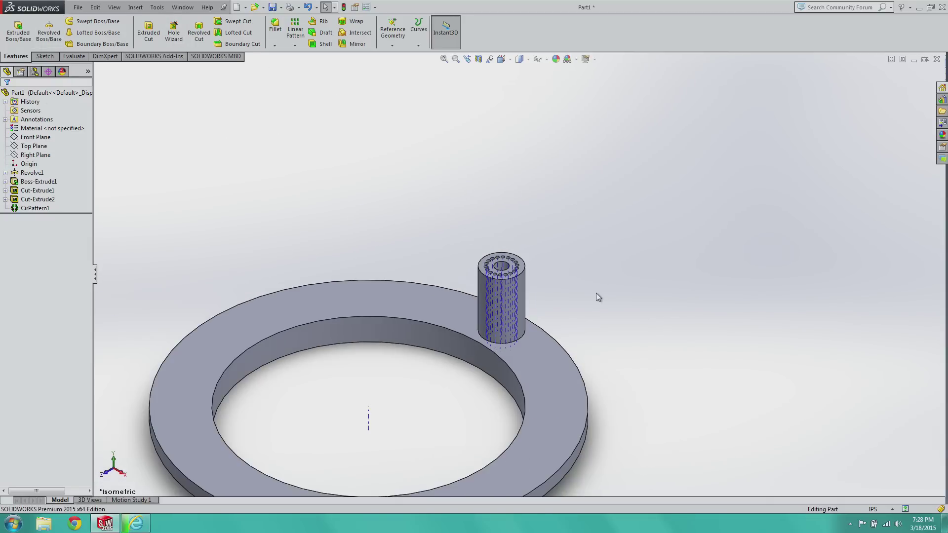
scroll(553, 376, up, 2)
scroll(516, 263, down, 10)
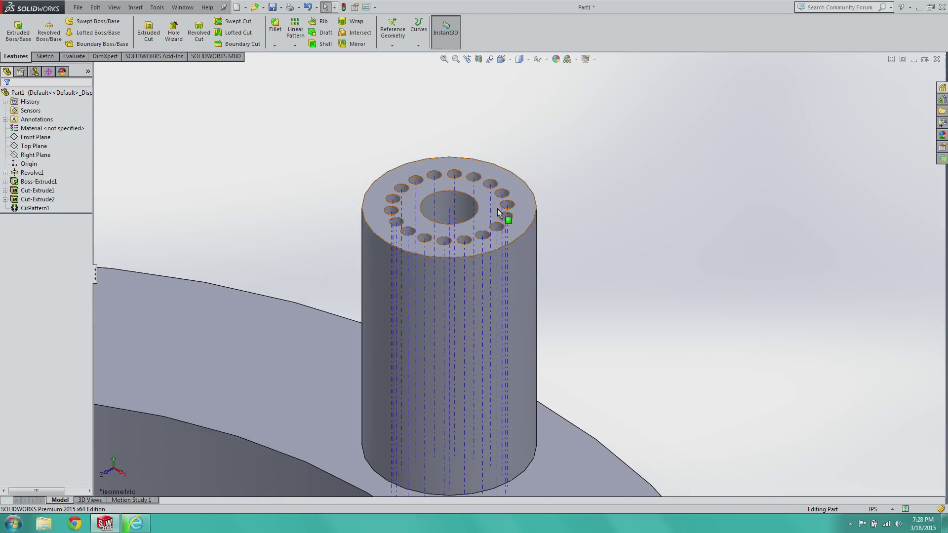
Step: Fillet the boss's top face at 0.10in, rounding its rim and every hole edge
click(275, 24)
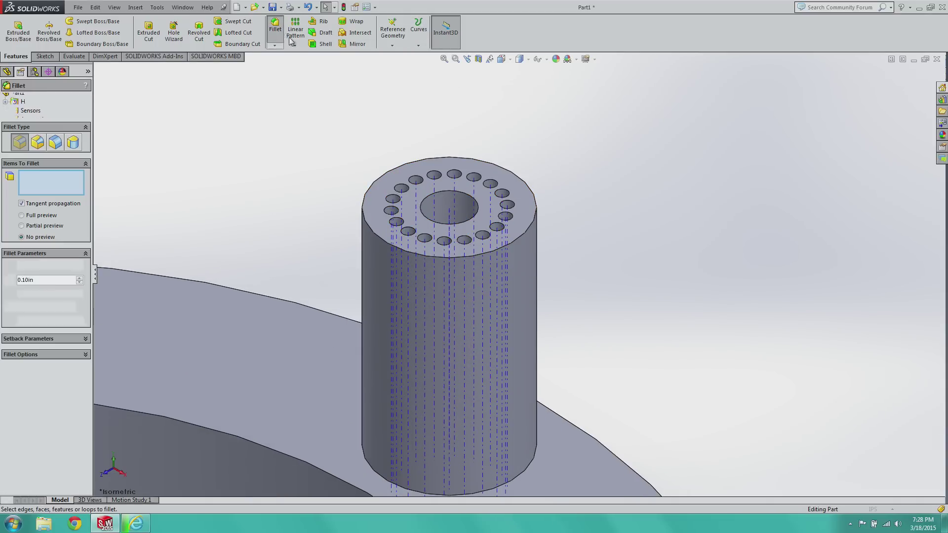
click(485, 208)
click(7, 98)
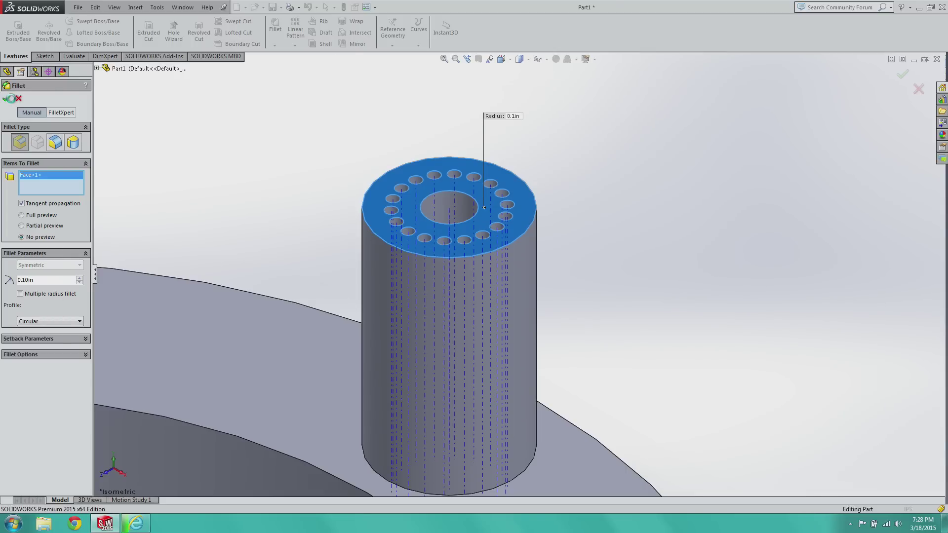
scroll(497, 256, down, 4)
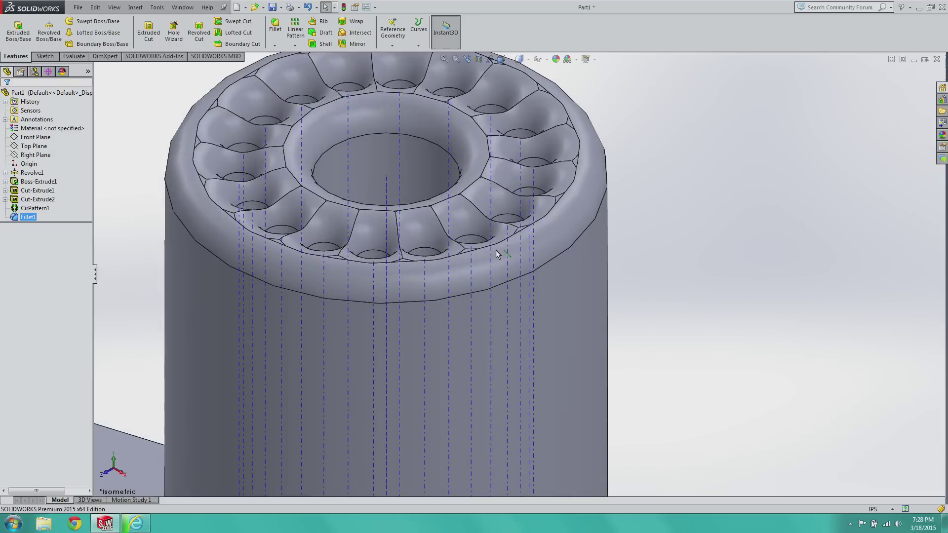
scroll(496, 247, up, 2)
scroll(493, 234, down, 2)
scroll(493, 233, up, 5)
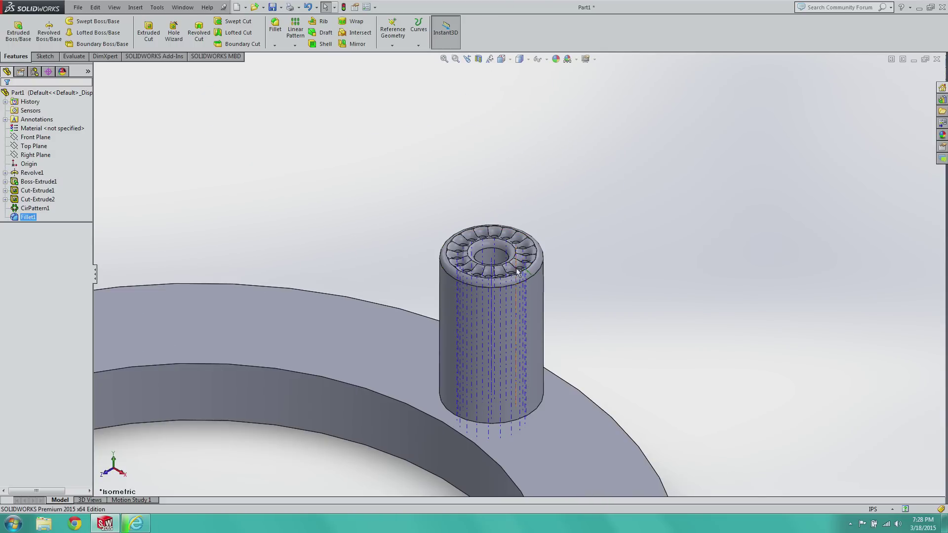
scroll(516, 267, down, 3)
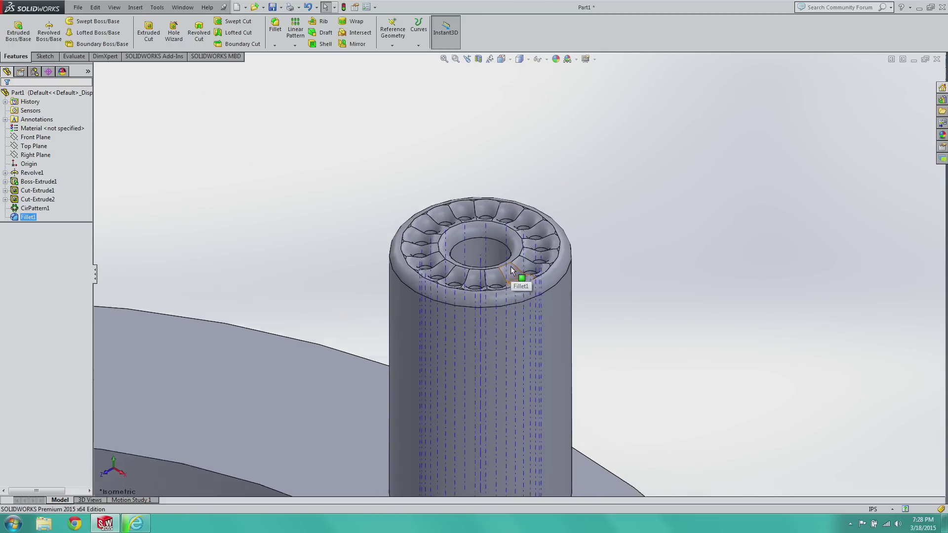
scroll(516, 242, up, 1)
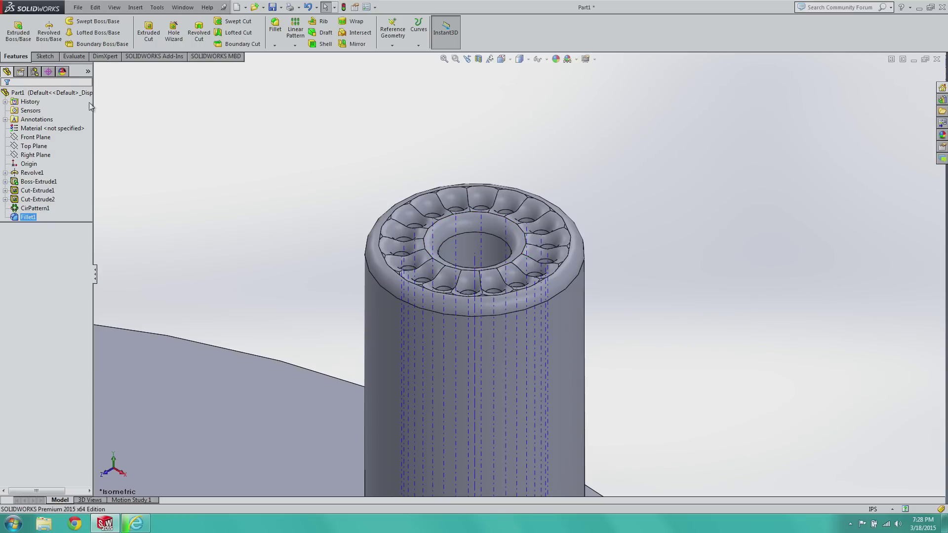
scroll(444, 332, up, 2)
scroll(443, 328, up, 2)
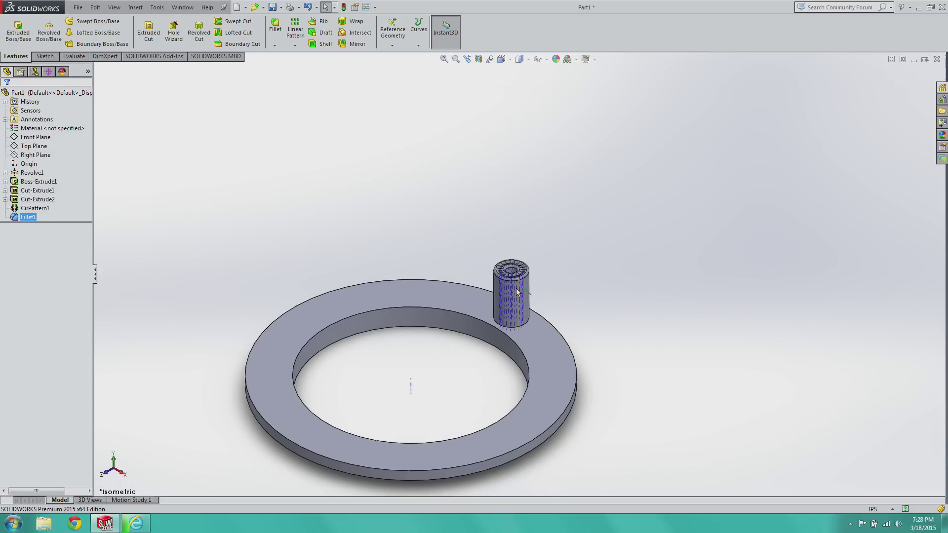
scroll(523, 292, down, 2)
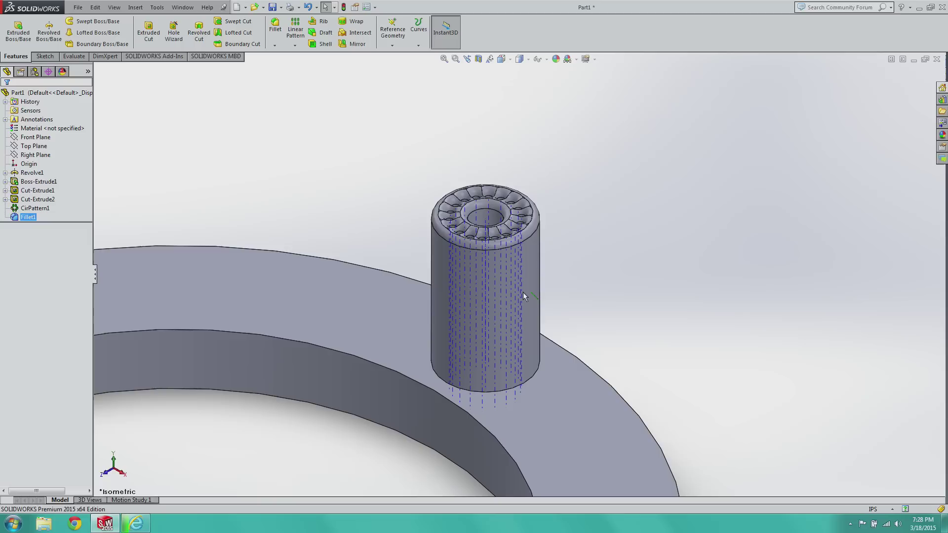
Step: Start a circular pattern and add Boss-Extrude1, Fillet1 and Cut-Extrude1 to it
click(295, 44)
click(322, 65)
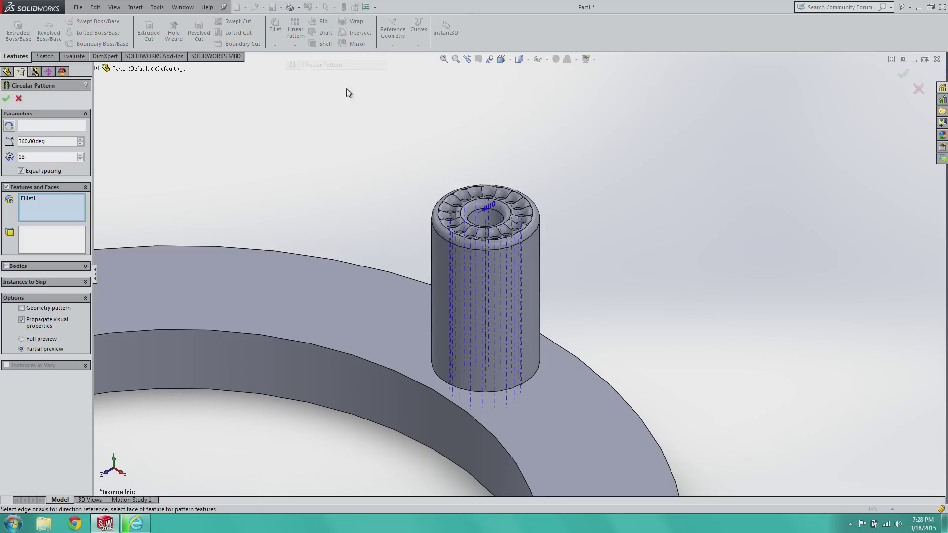
click(532, 250)
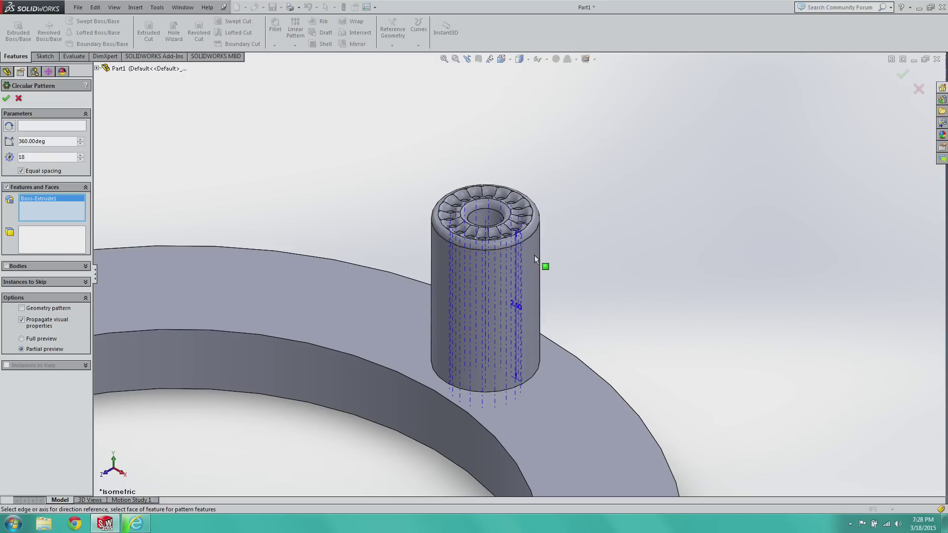
click(508, 234)
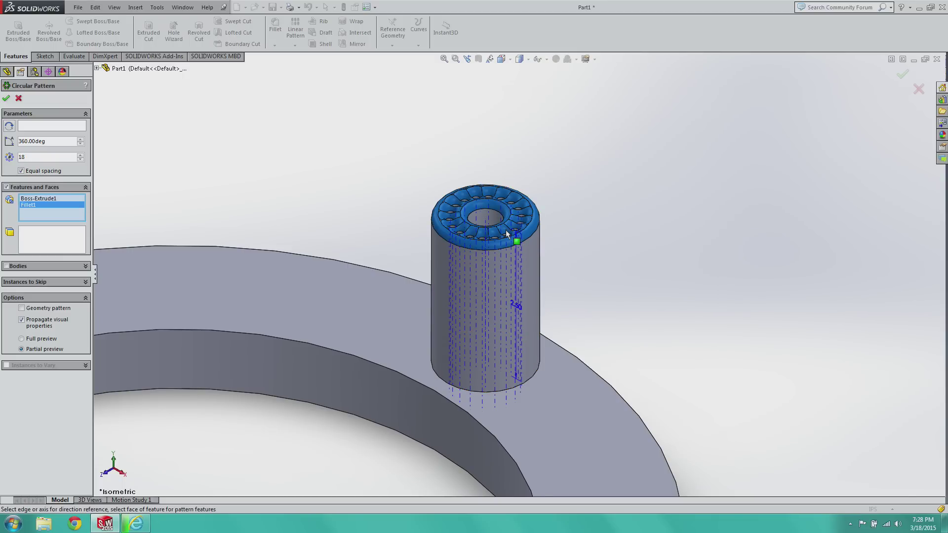
click(502, 228)
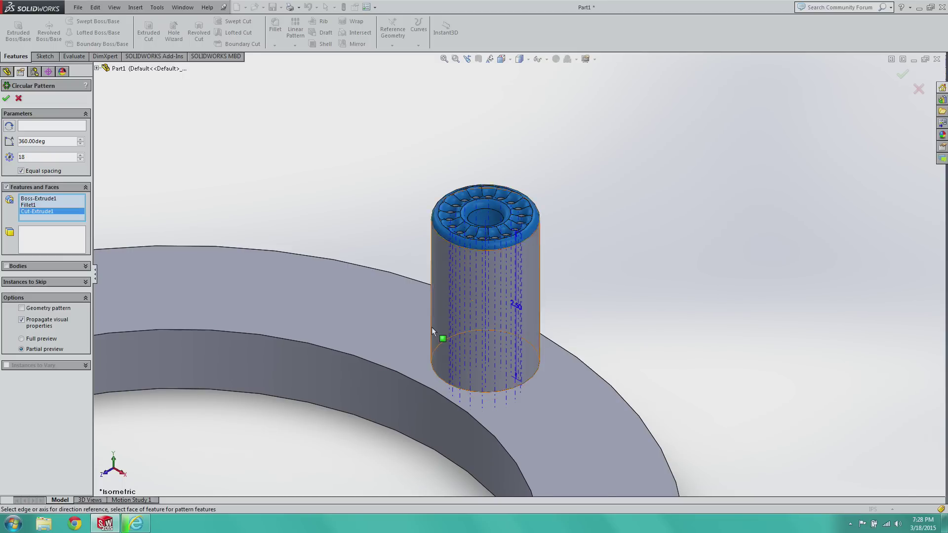
Step: Add CirPattern1 and Cut-Extrude2 to the pattern's features
scroll(432, 327, up, 5)
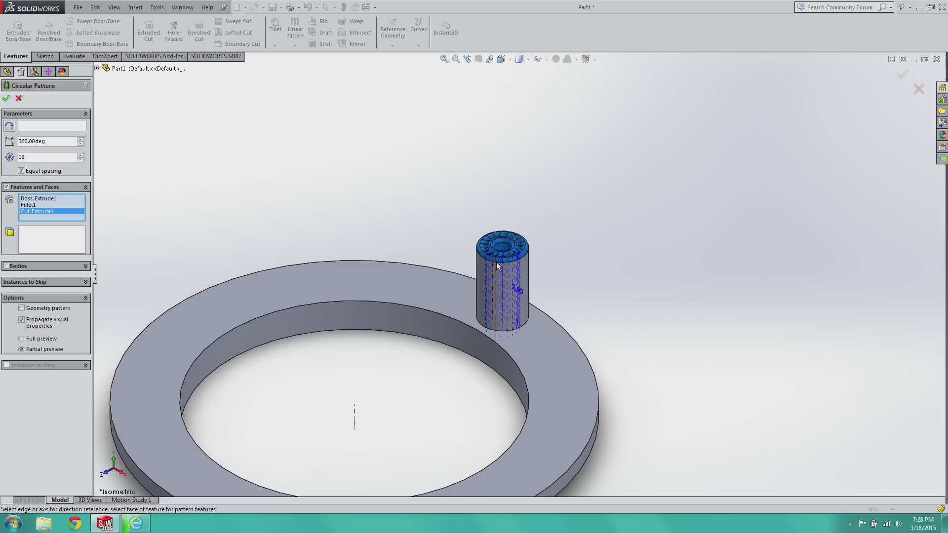
scroll(499, 257, down, 6)
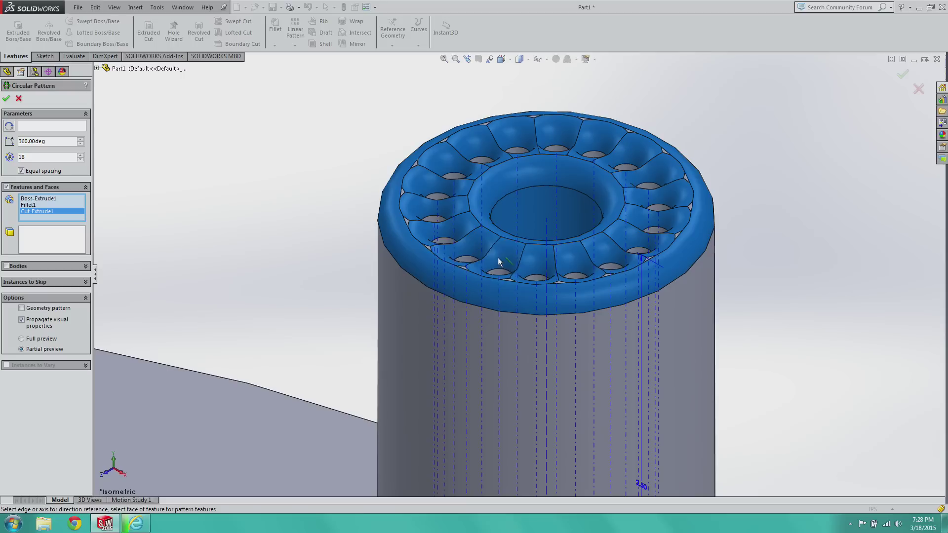
click(469, 262)
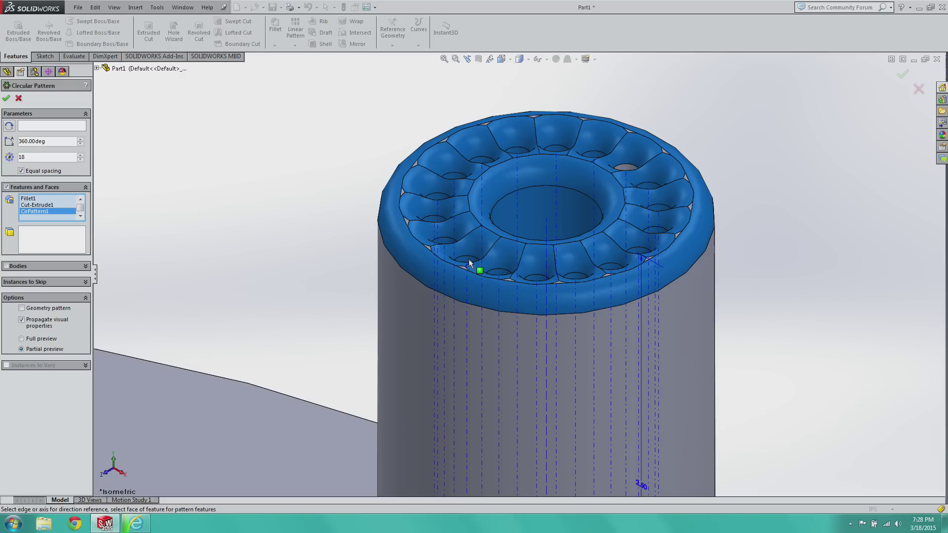
scroll(421, 329, up, 5)
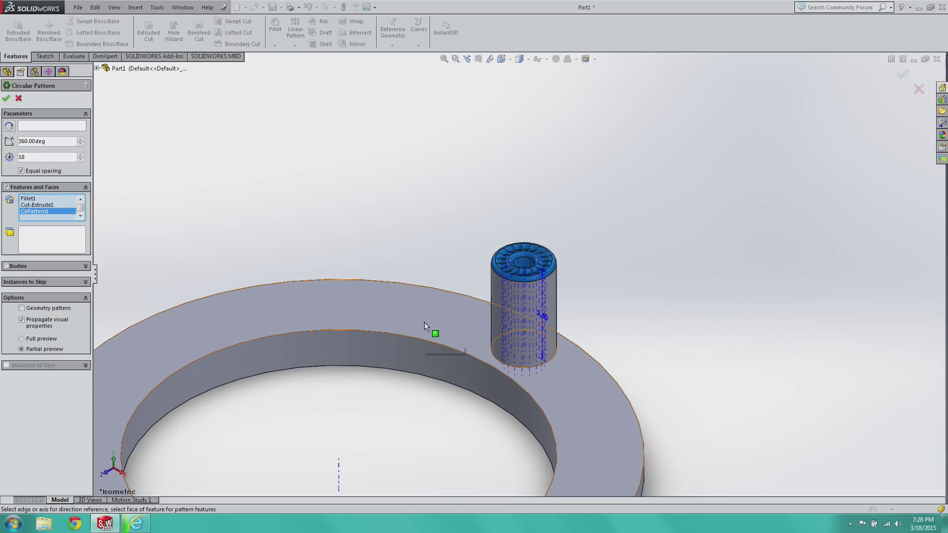
scroll(510, 280, down, 6)
scroll(510, 284, up, 5)
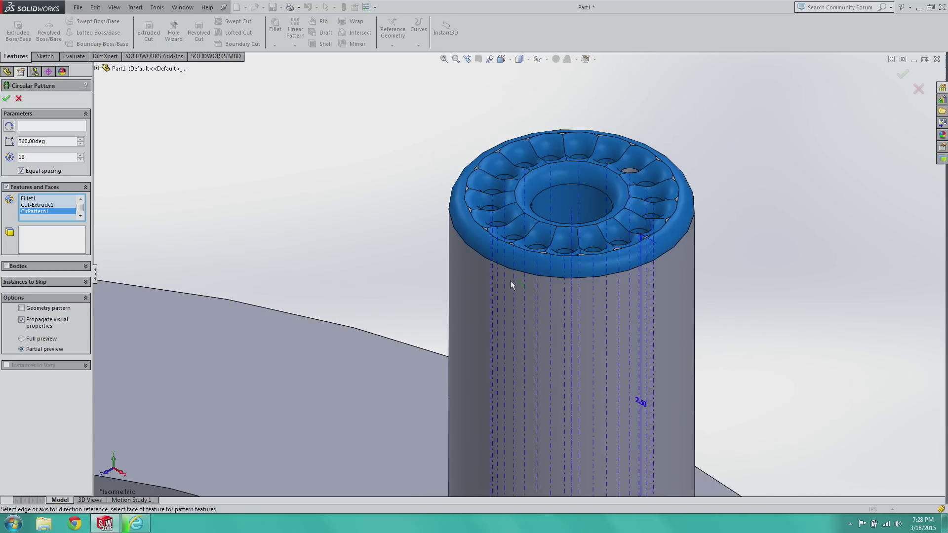
scroll(580, 222, down, 6)
scroll(579, 234, down, 4)
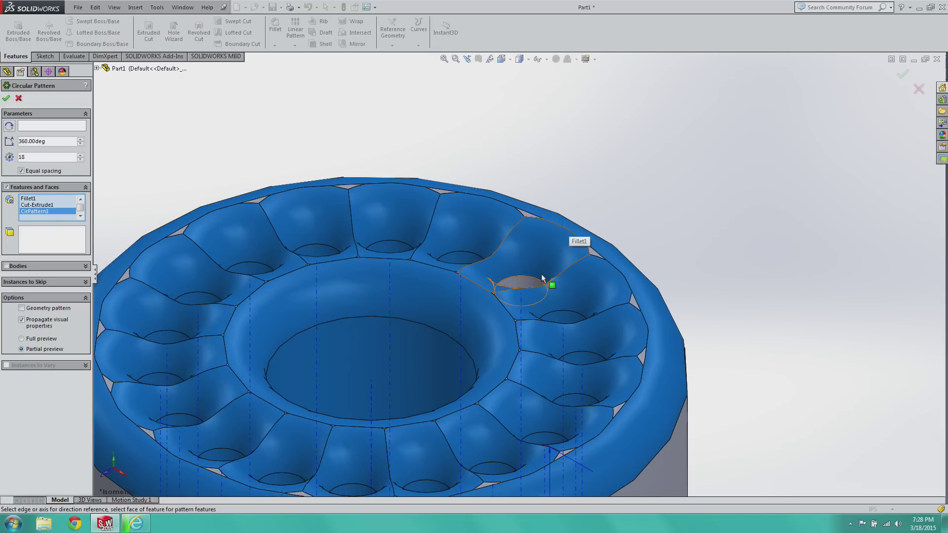
click(520, 282)
scroll(505, 313, up, 4)
scroll(506, 313, up, 3)
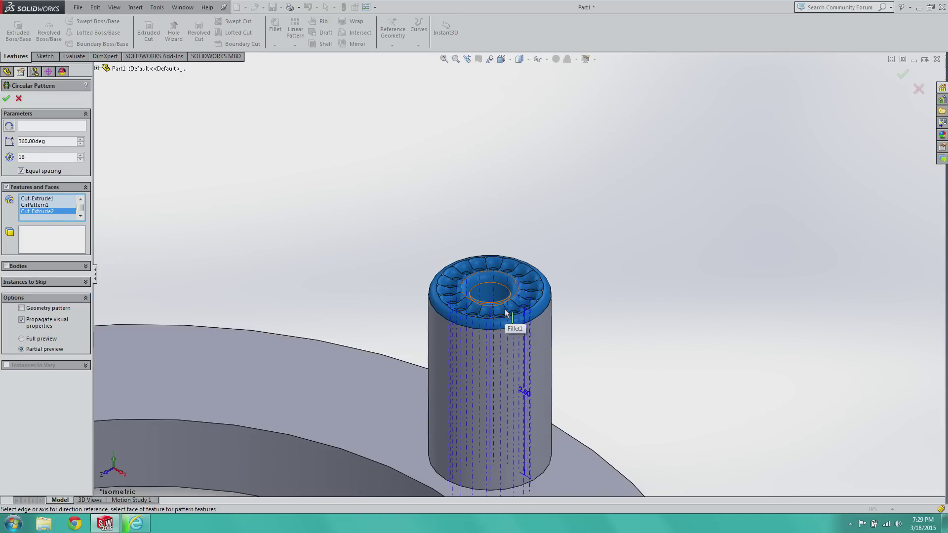
scroll(499, 319, down, 4)
scroll(498, 319, up, 5)
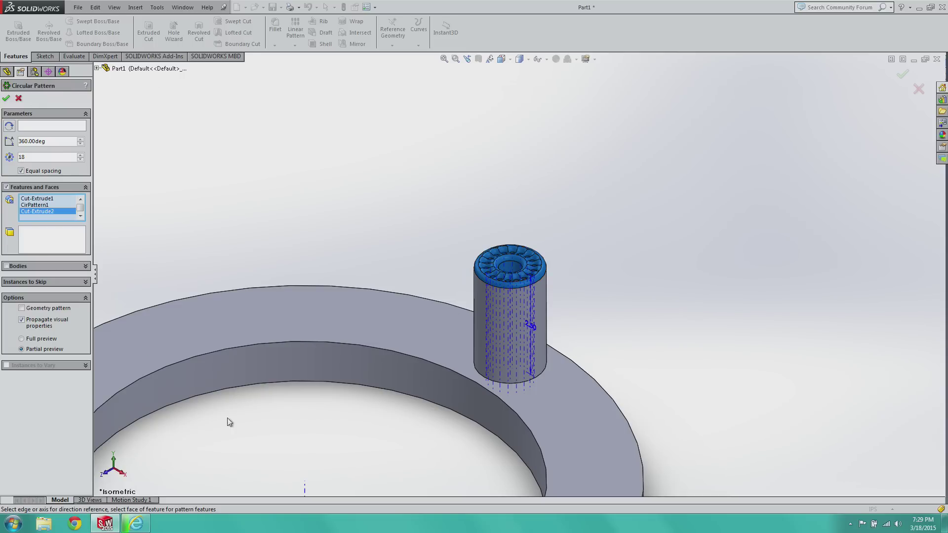
scroll(348, 434, up, 4)
Step: Select Axis<1>, the ring's central axis, as the pattern axis
click(416, 390)
click(416, 388)
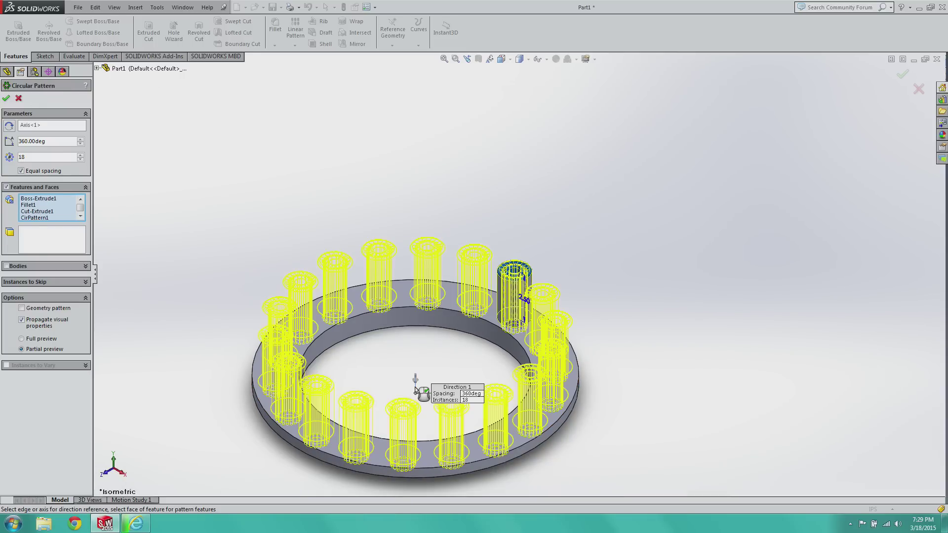
scroll(387, 445, down, 3)
scroll(445, 395, up, 4)
scroll(462, 369, up, 3)
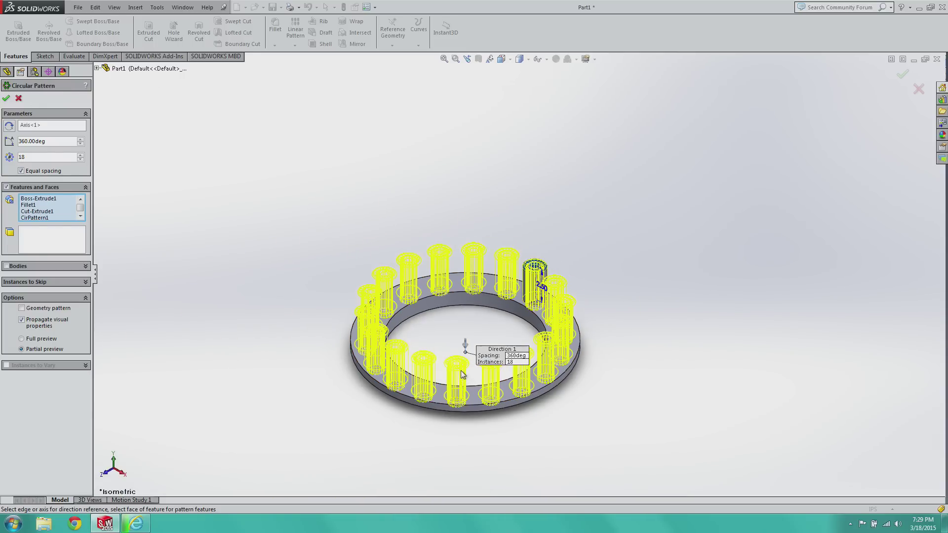
scroll(499, 276, down, 5)
scroll(517, 254, up, 3)
scroll(530, 187, down, 2)
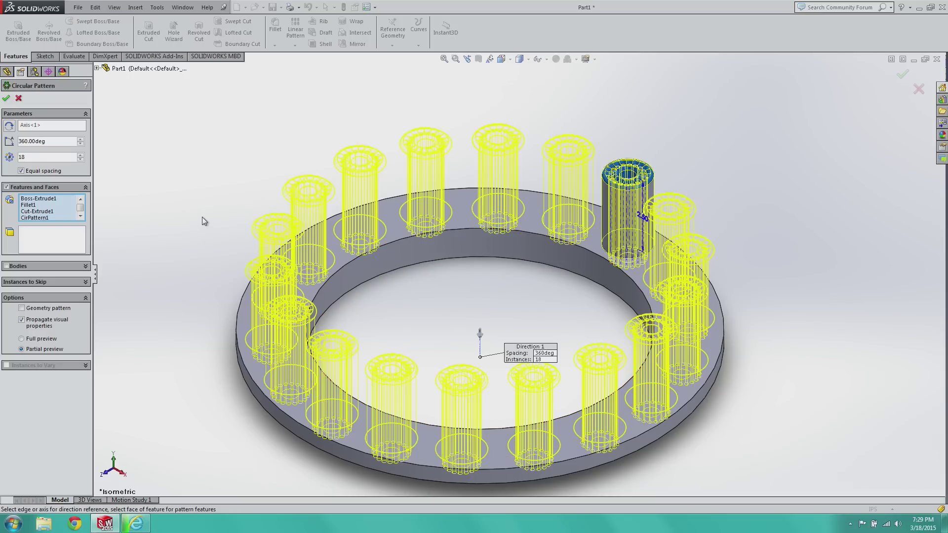
Step: Try 20–21 instances, set it back to 18, and confirm CirPattern2
click(80, 155)
click(80, 155)
click(80, 155)
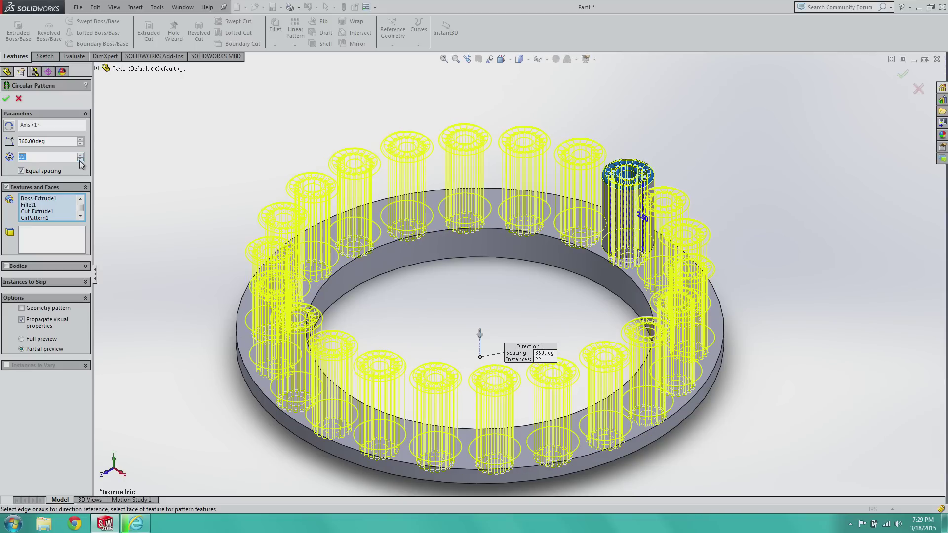
click(80, 160)
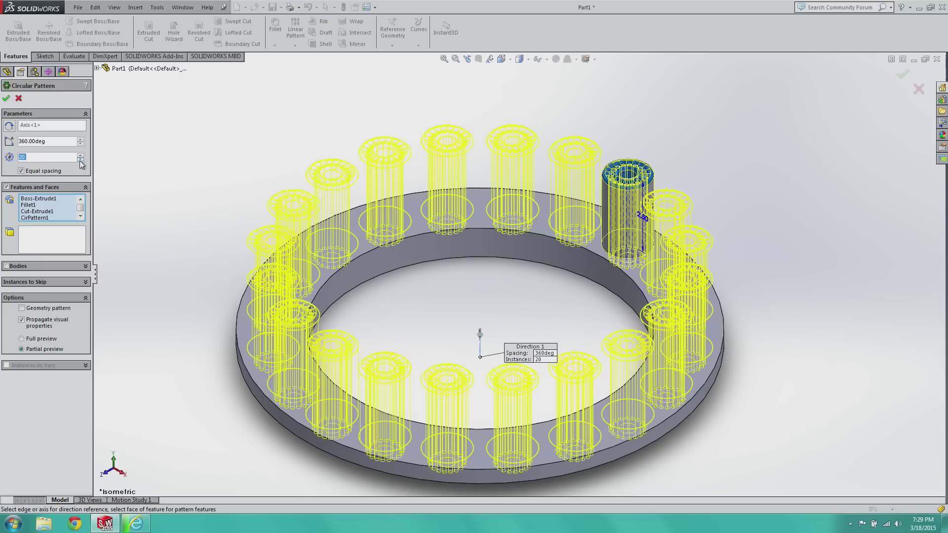
double_click(80, 160)
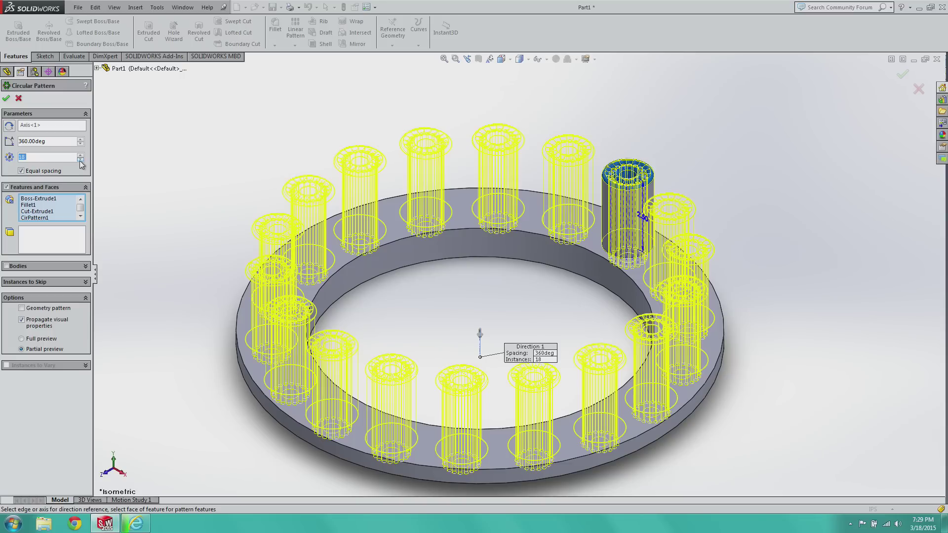
click(6, 97)
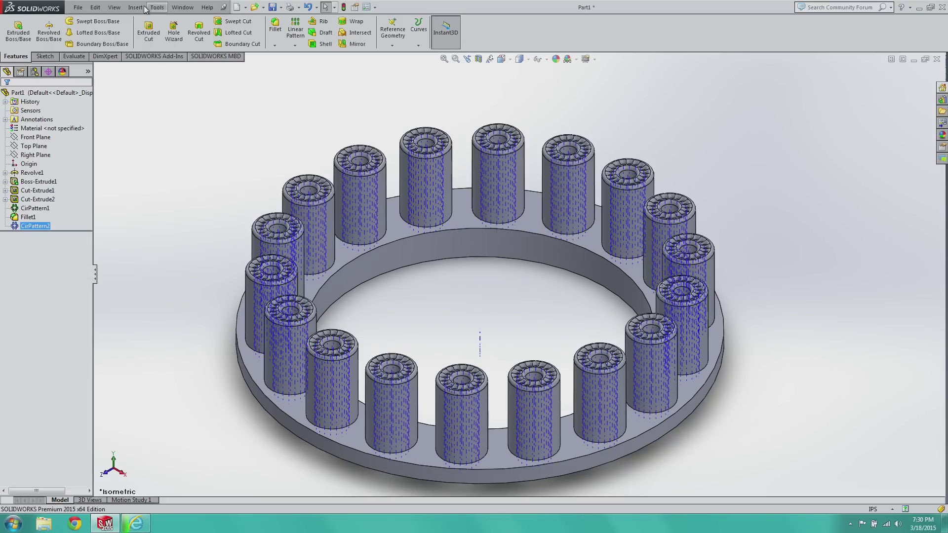
Step: Hide the temporary axes and fillet the ring's top face at 0.10in around all boss bases
click(114, 6)
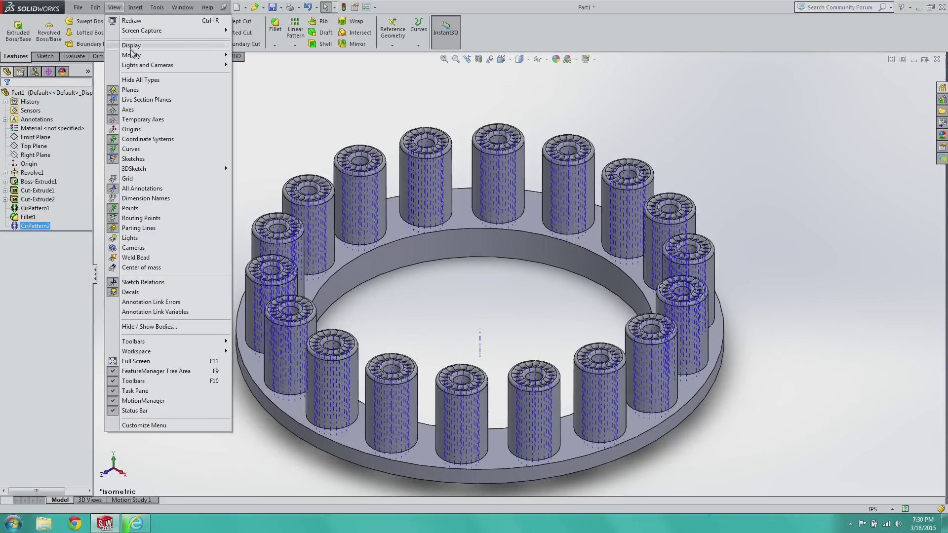
click(149, 119)
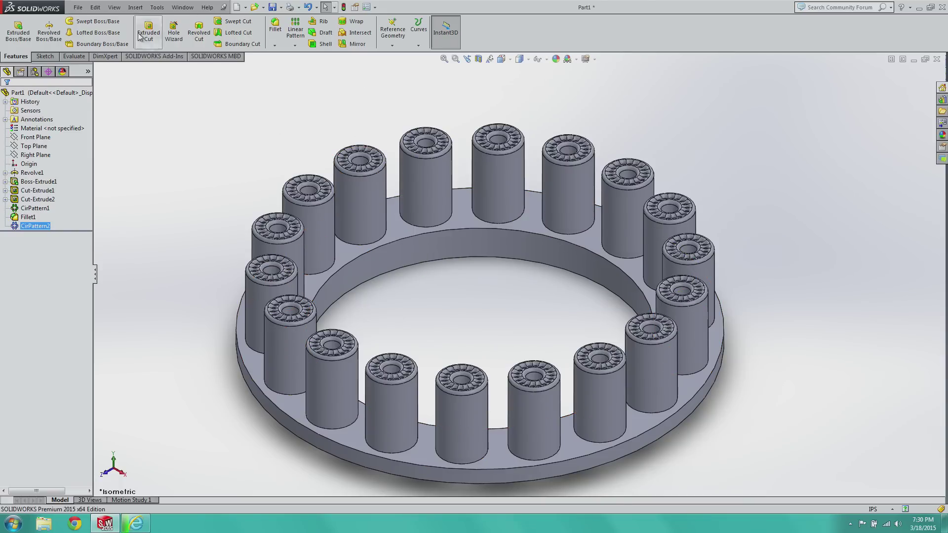
click(275, 26)
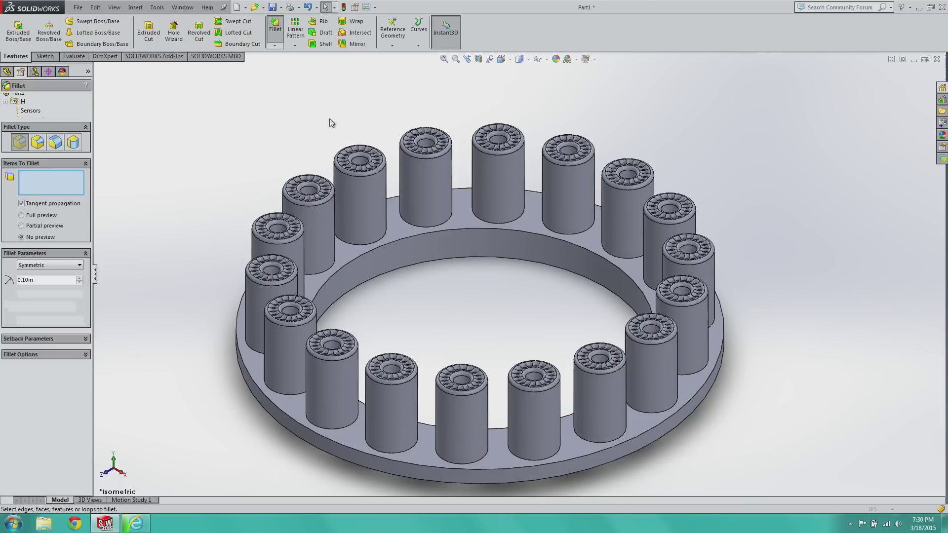
click(396, 230)
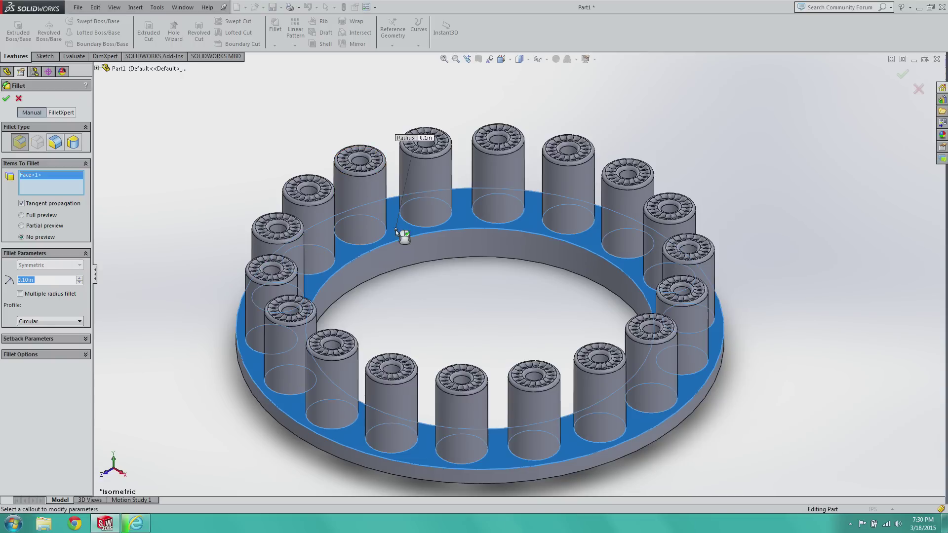
click(7, 99)
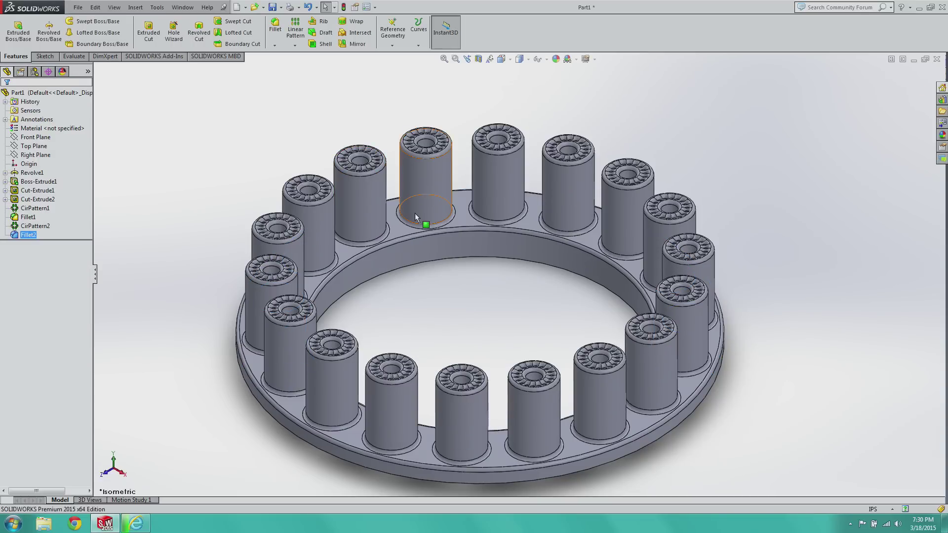
Step: View the ring from Top and zoom in and out over the 18 filleted, perforated bosses
scroll(415, 212, up, 5)
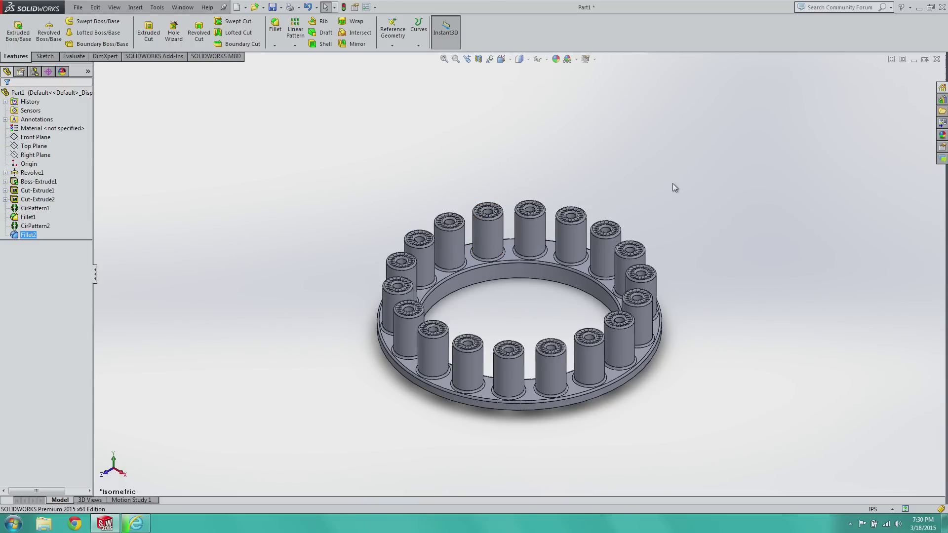
click(502, 59)
click(516, 84)
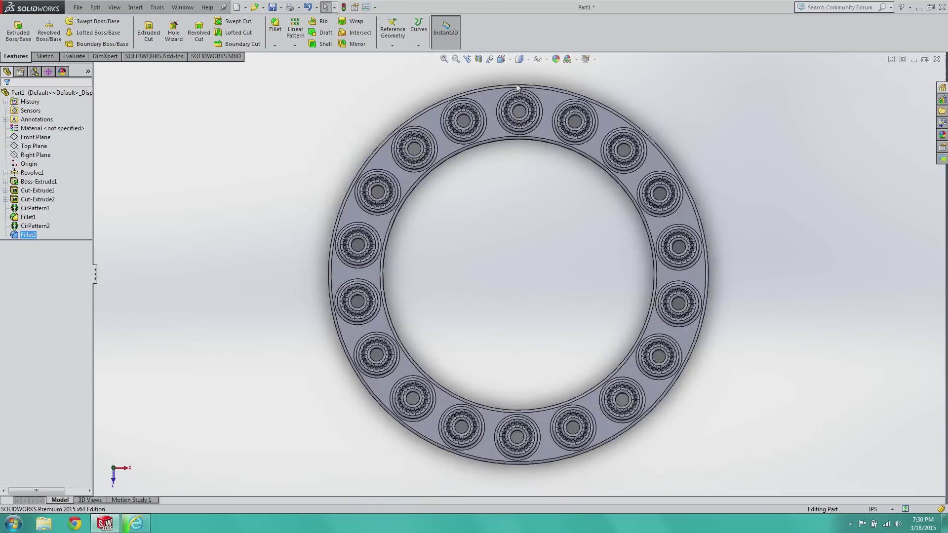
scroll(576, 155, down, 6)
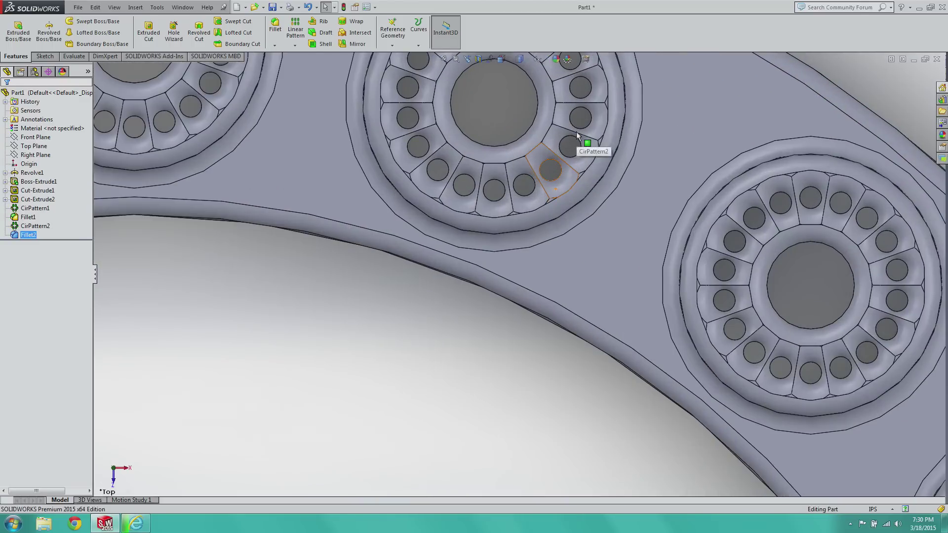
scroll(575, 131, up, 7)
scroll(520, 380, down, 2)
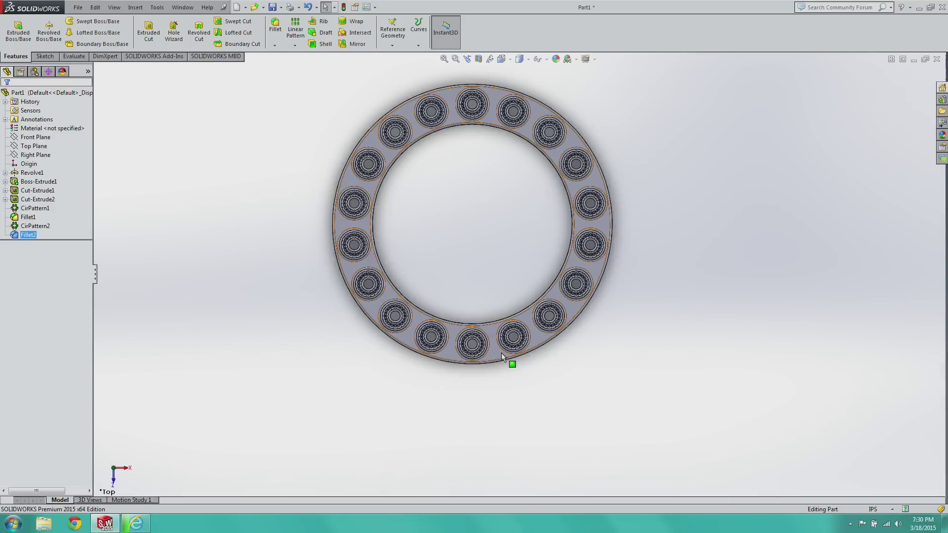
scroll(502, 356, down, 4)
scroll(477, 338, down, 1)
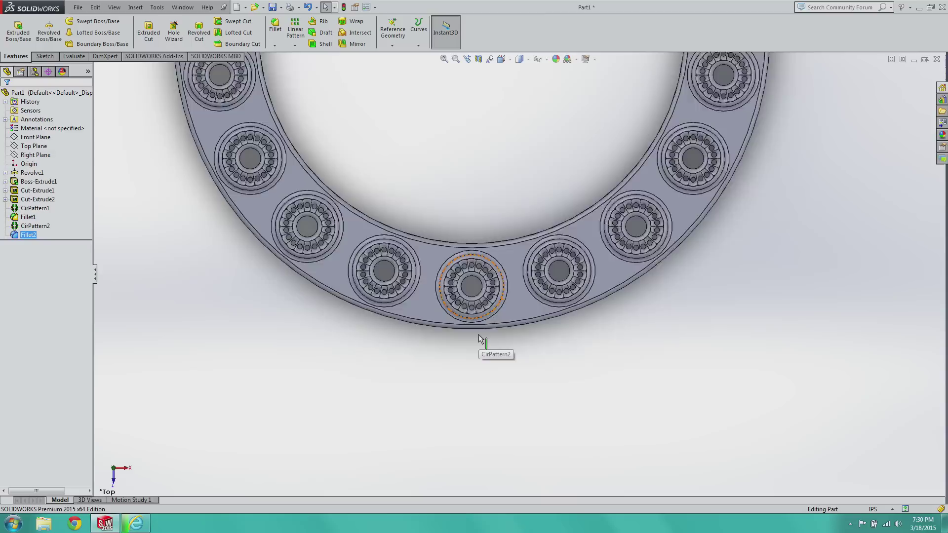
scroll(479, 334, up, 4)
scroll(567, 193, down, 3)
scroll(572, 153, up, 3)
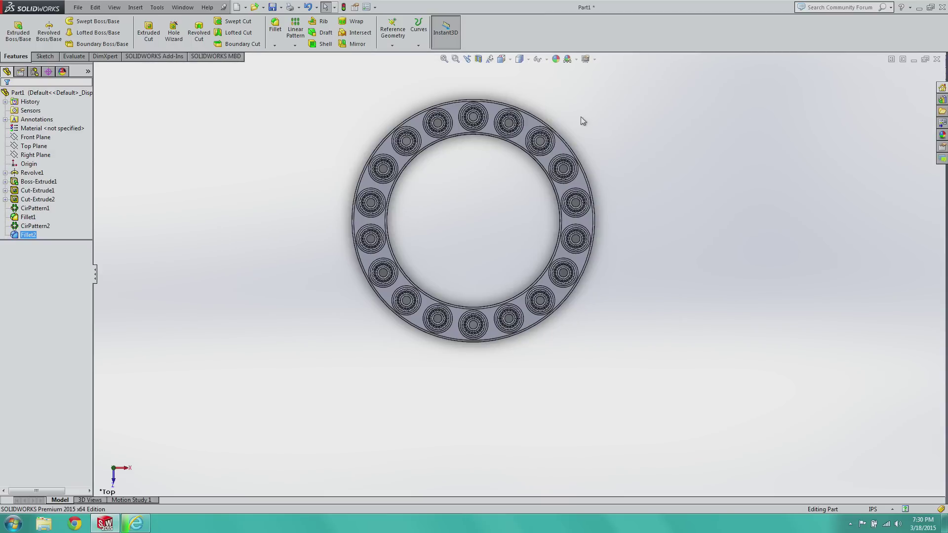
click(502, 59)
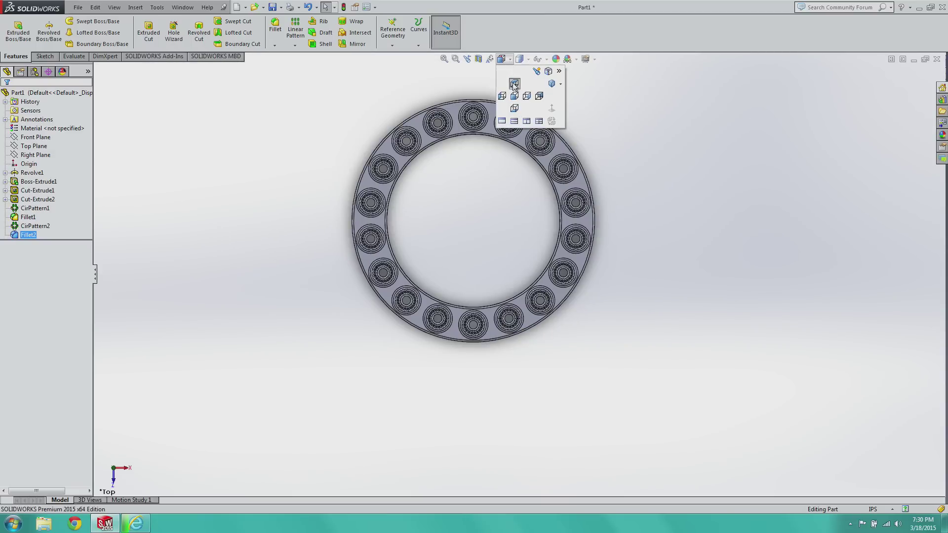
click(514, 84)
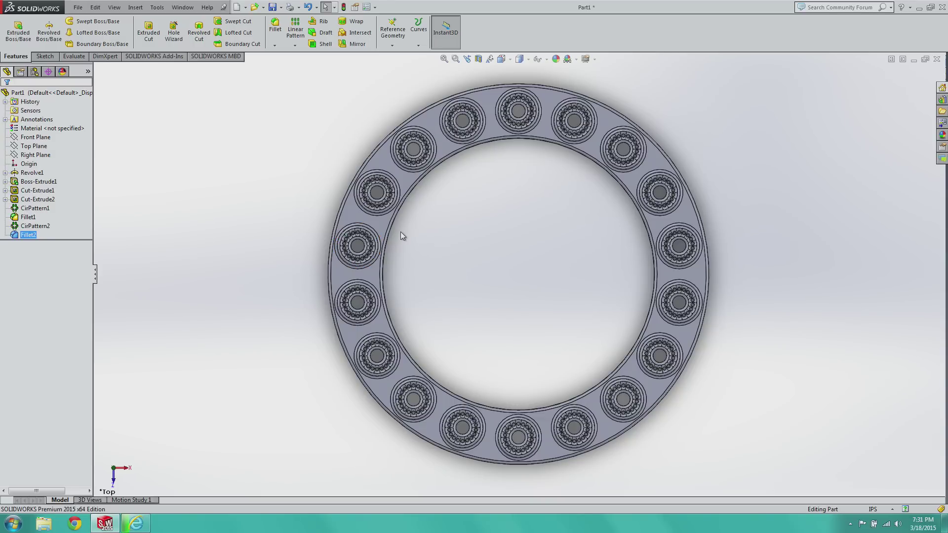
scroll(401, 232, down, 4)
scroll(482, 291, up, 5)
scroll(433, 251, down, 5)
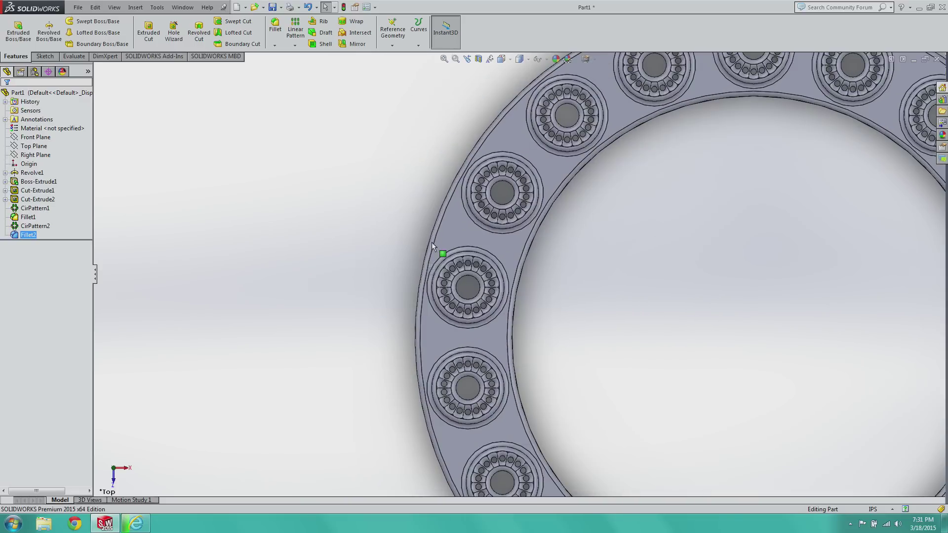
scroll(447, 235, down, 1)
scroll(446, 235, up, 6)
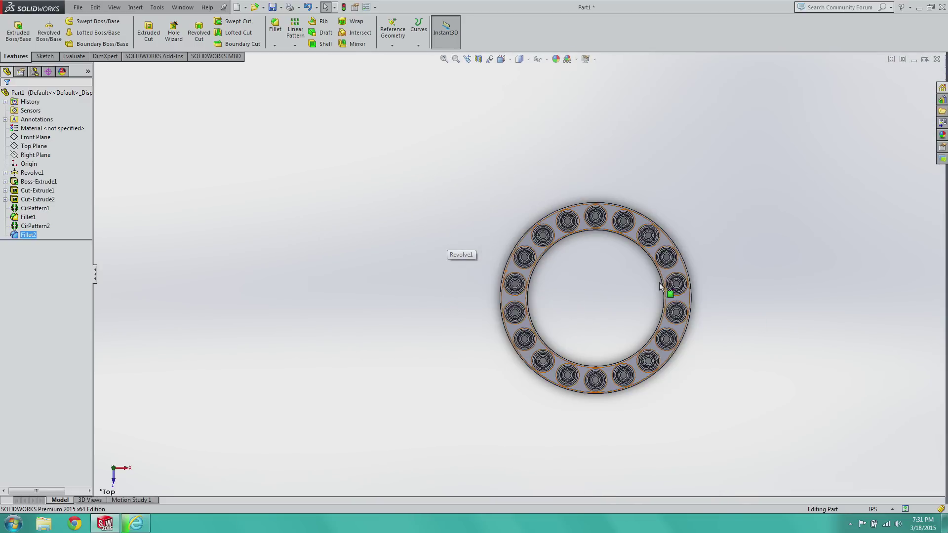
scroll(751, 315, down, 3)
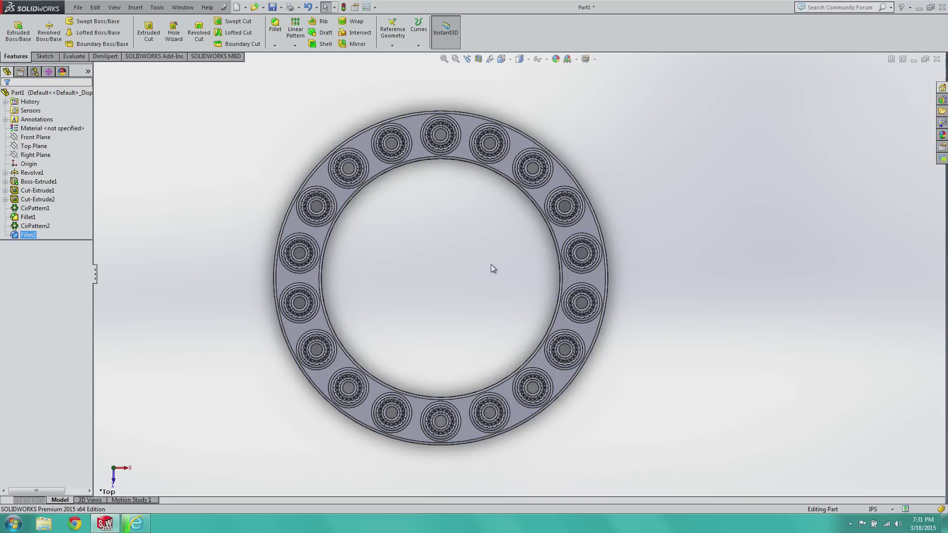
click(501, 59)
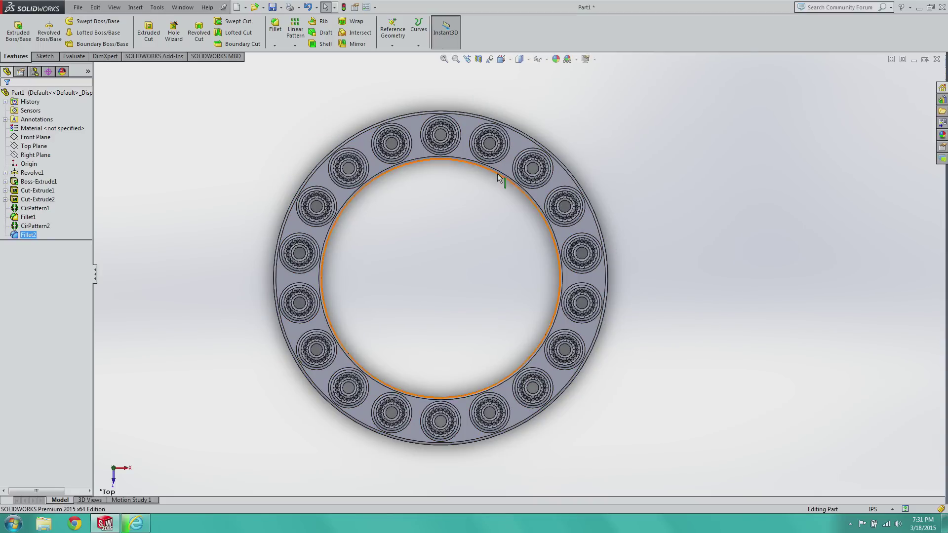
click(478, 217)
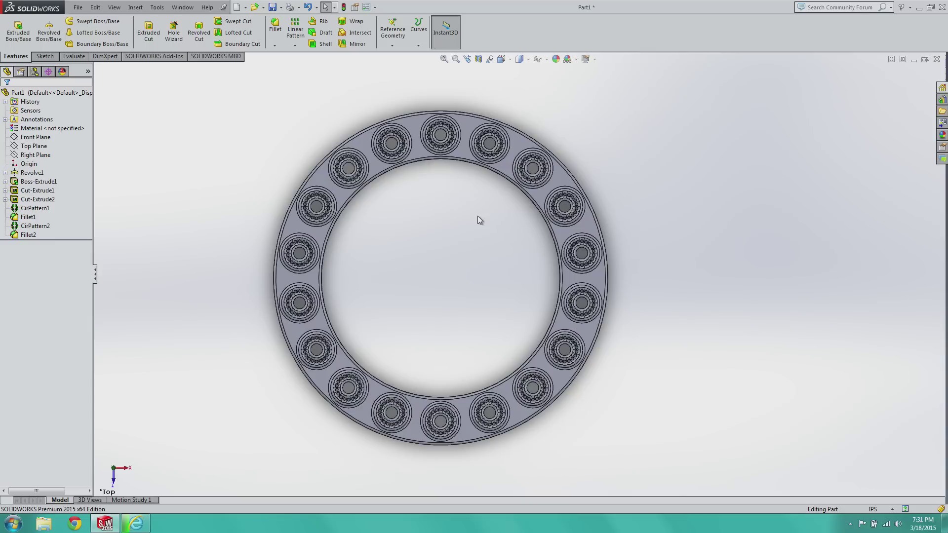